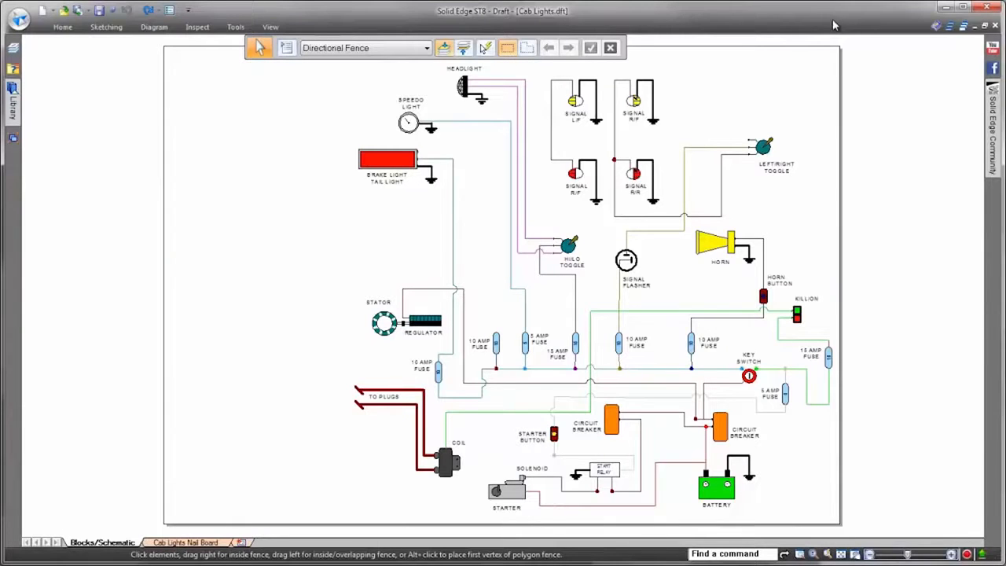
Draw a Jump-shaped connector from the left signal lights' wire to the open upper terminal of the left/right toggle
{"action": "scroll", "coordinate": [891, 96], "scroll_direction": "up", "scroll_amount": 5}
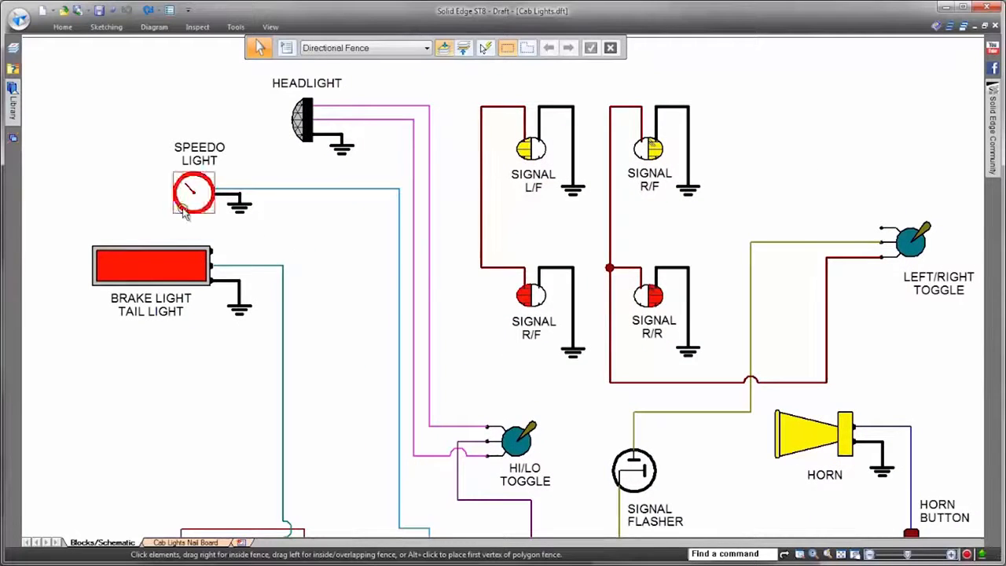
{"action": "left_click", "coordinate": [187, 203]}
{"action": "left_click", "coordinate": [303, 122]}
{"action": "left_click", "coordinate": [355, 271]}
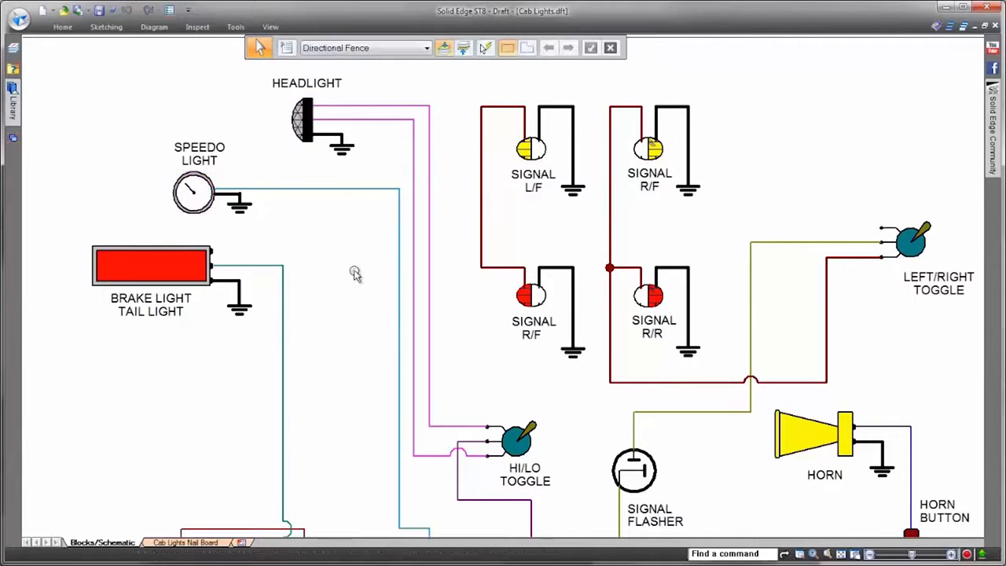
{"action": "middle_click_drag", "start_coordinate": [849, 126], "coordinate": [725, 148]}
{"action": "right_click", "coordinate": [724, 149]}
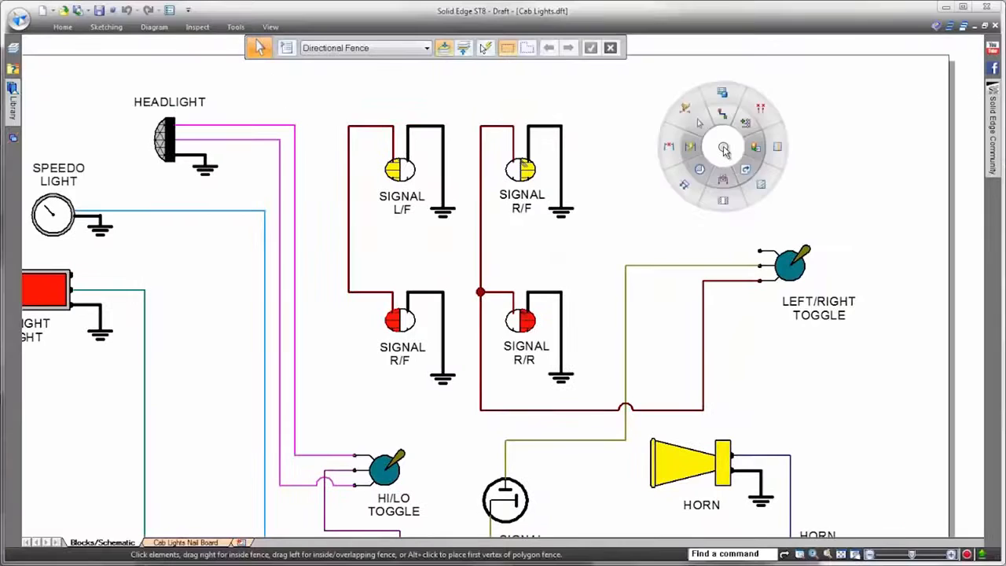
{"action": "left_click", "coordinate": [725, 110]}
{"action": "left_click", "coordinate": [517, 50]}
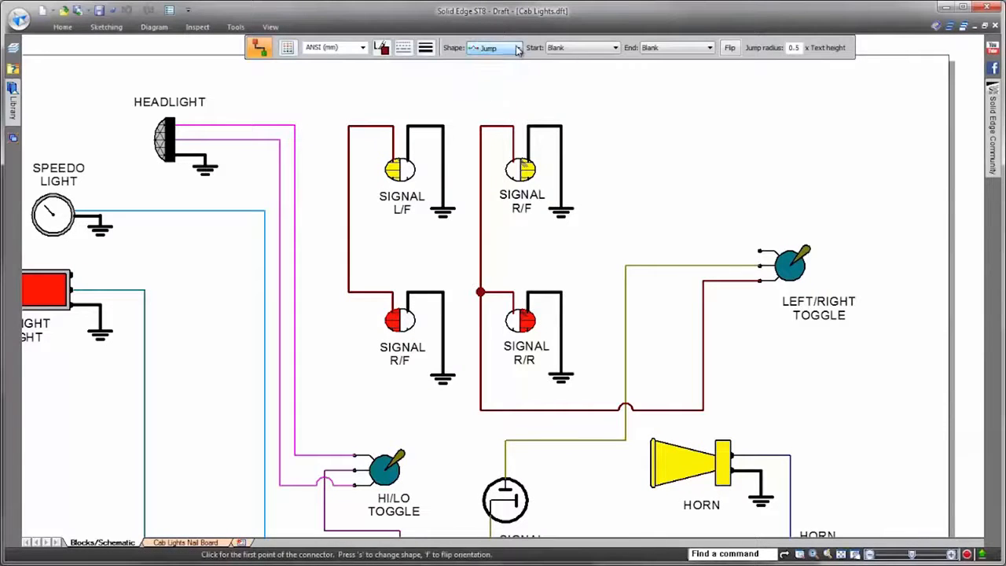
{"action": "left_click", "coordinate": [349, 250]}
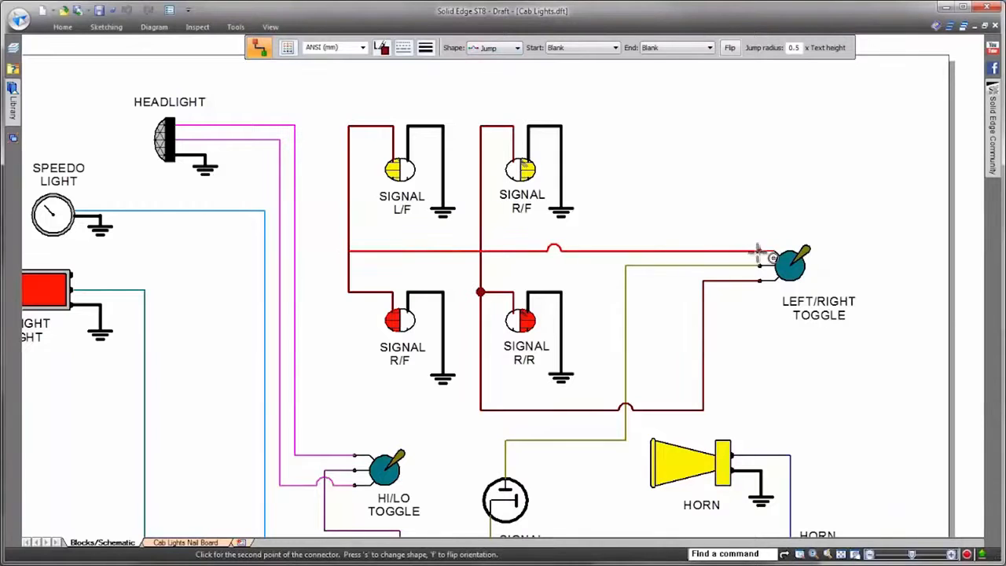
{"action": "left_click", "coordinate": [761, 250]}
{"action": "key", "text": "Escape"}
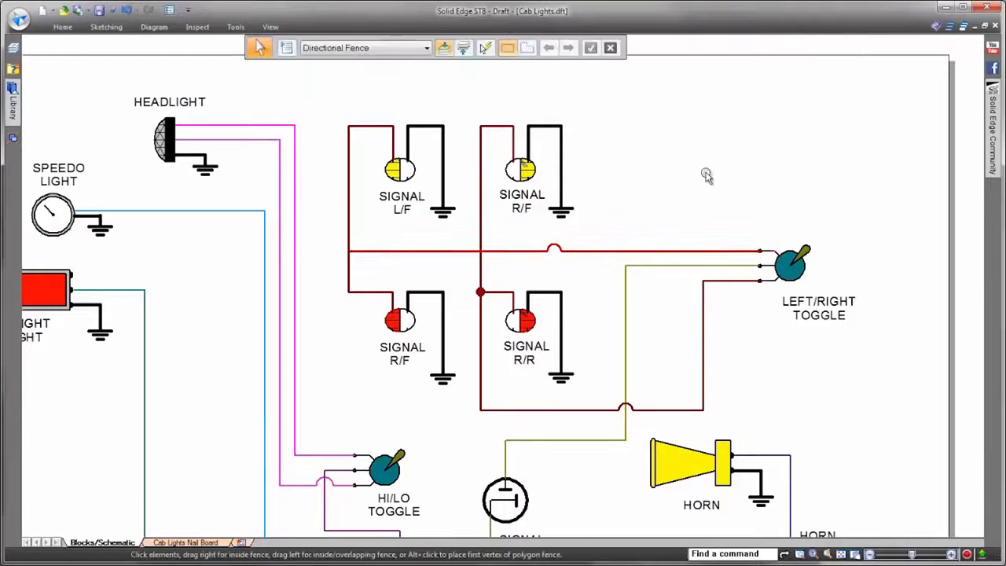
Move the new connector's jump onto its crossing with the vertical wire of the right signal lights
{"action": "left_click", "coordinate": [589, 252]}
{"action": "left_click", "coordinate": [554, 251]}
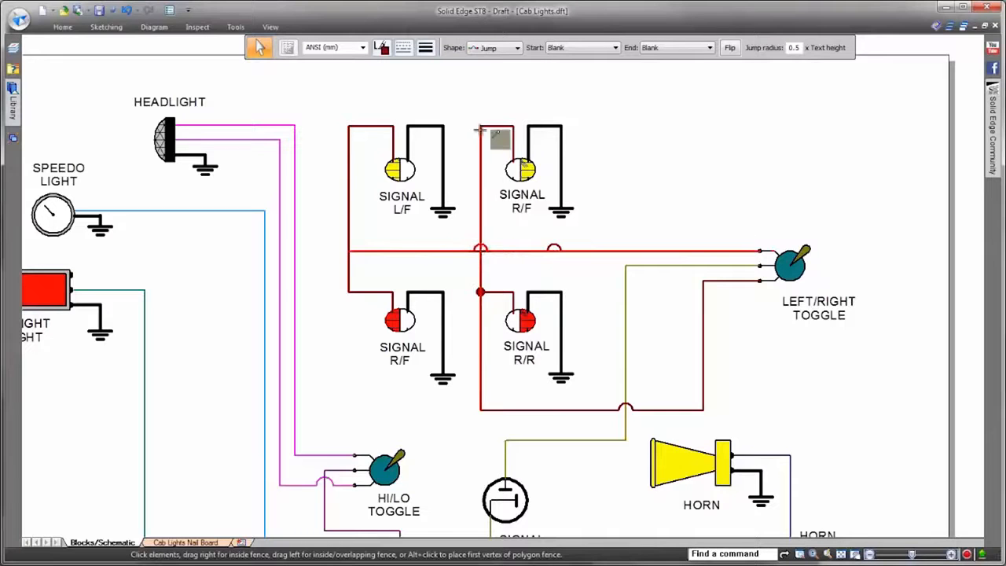
{"action": "key", "text": "Escape"}
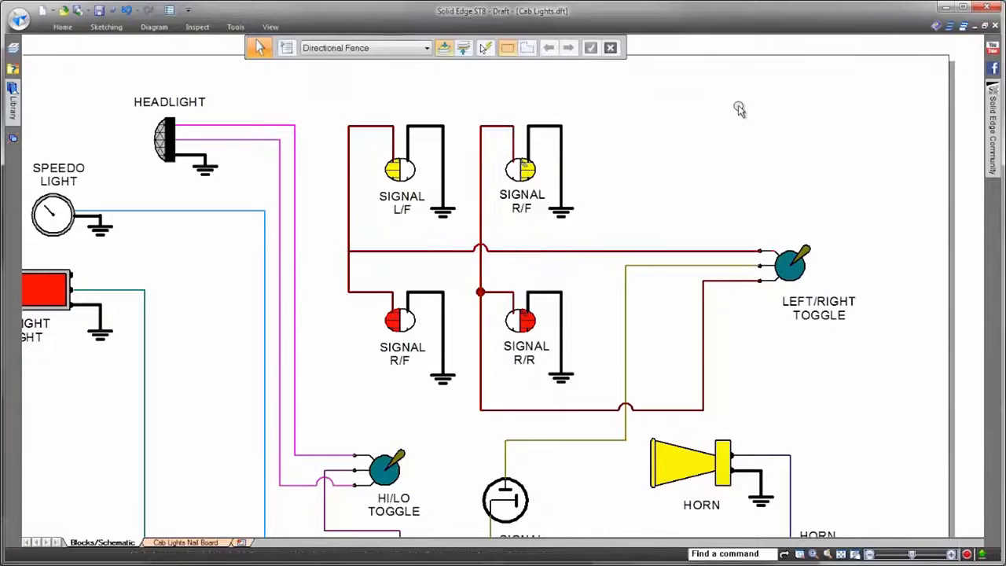
Display the library's block listing and select Cab Lights.dft to preview it
{"action": "scroll", "coordinate": [743, 107], "scroll_direction": "down", "scroll_amount": 3}
{"action": "scroll", "coordinate": [832, 192], "scroll_direction": "down", "scroll_amount": 5}
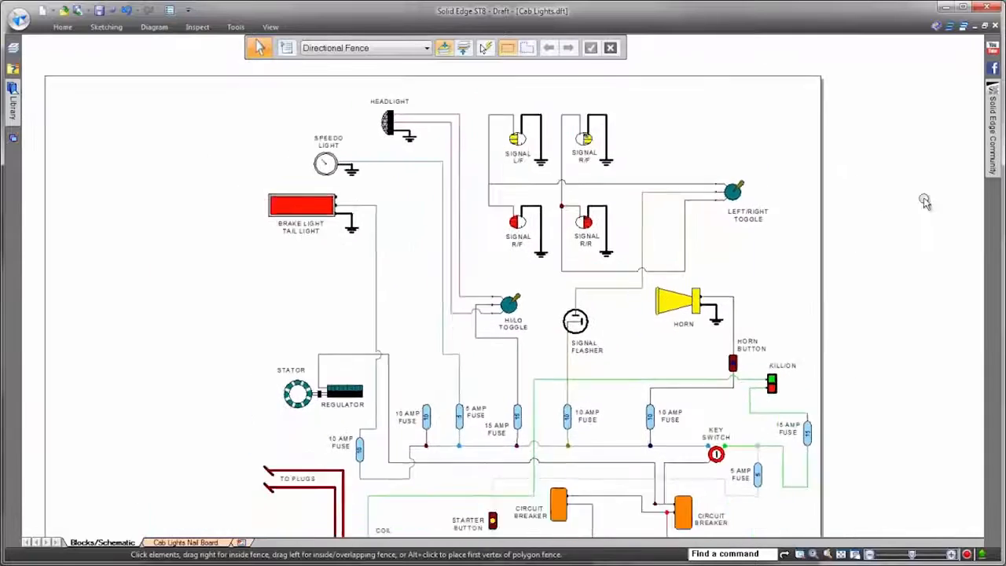
{"action": "scroll", "coordinate": [398, 197], "scroll_direction": "up", "scroll_amount": 3}
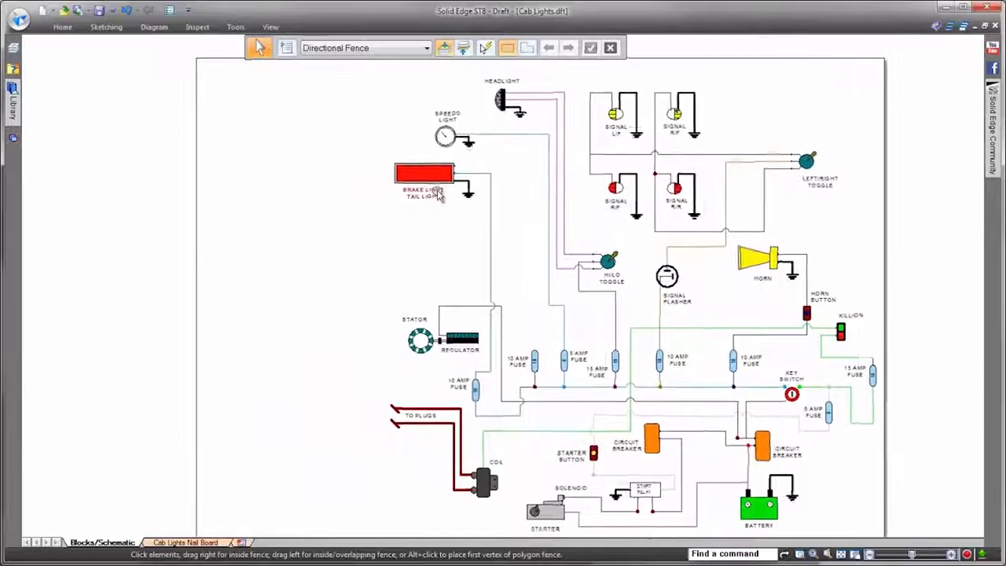
{"action": "left_click", "coordinate": [13, 96]}
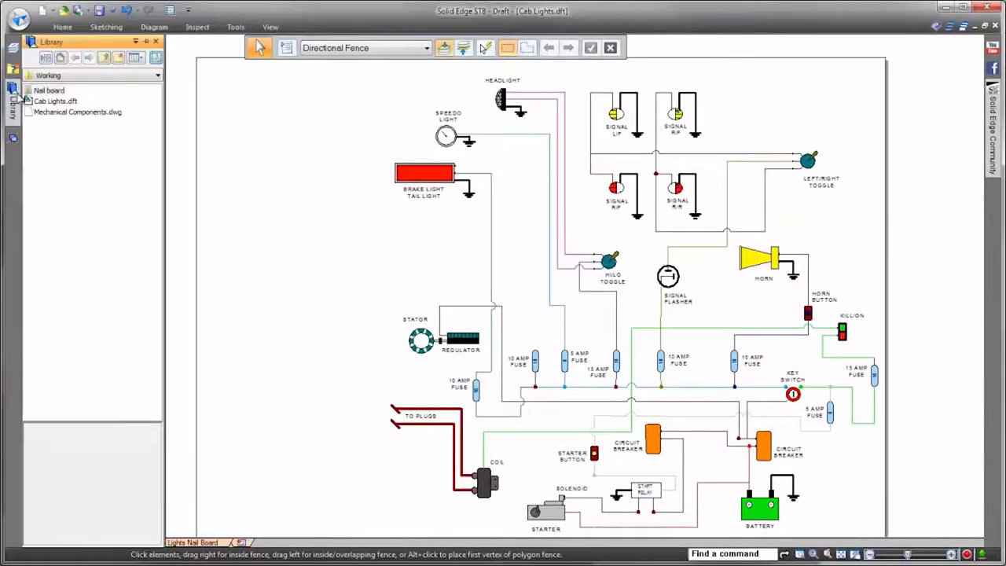
{"action": "left_click", "coordinate": [45, 59]}
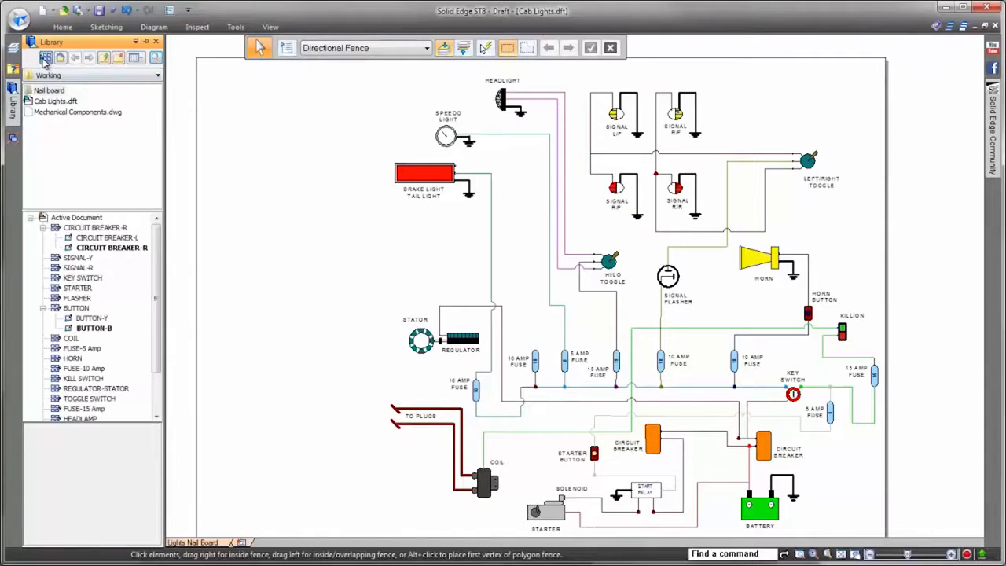
{"action": "left_click", "coordinate": [52, 102]}
{"action": "mouse_move", "coordinate": [155, 334]}
{"action": "left_mouse_down"}
{"action": "mouse_move", "coordinate": [159, 387]}
{"action": "mouse_move", "coordinate": [157, 346]}
{"action": "left_mouse_up"}
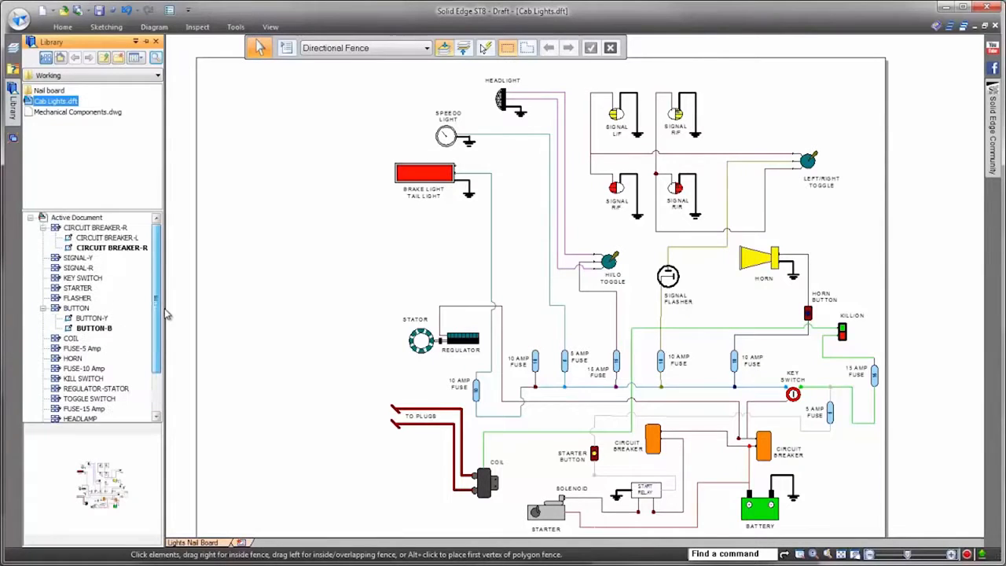
Place the POINTS block from Mechanical Components.dwg in the open area between the brake light and the stator at scale 1.00
{"action": "left_click", "coordinate": [78, 115]}
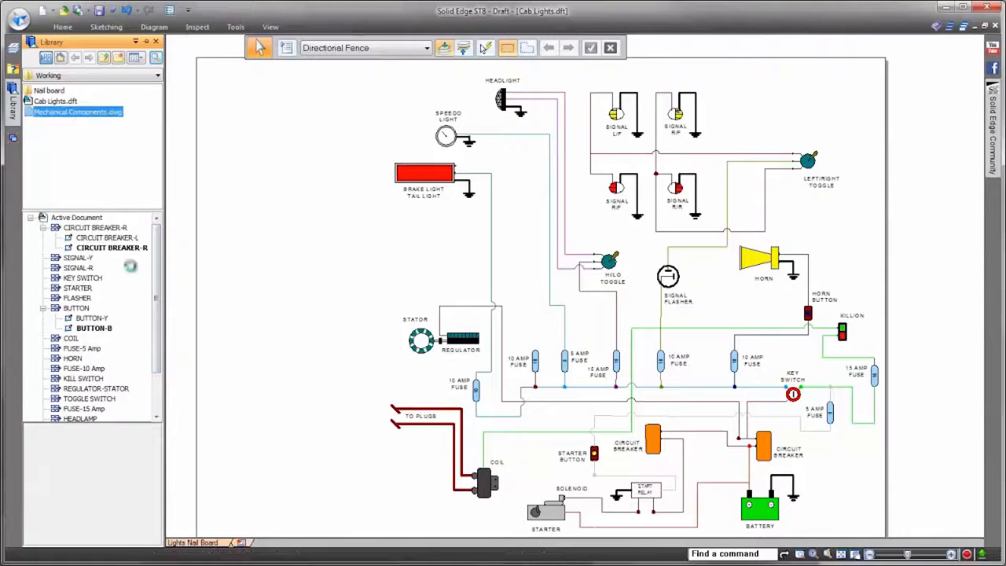
{"action": "left_click", "coordinate": [155, 295]}
{"action": "left_click", "coordinate": [78, 410]}
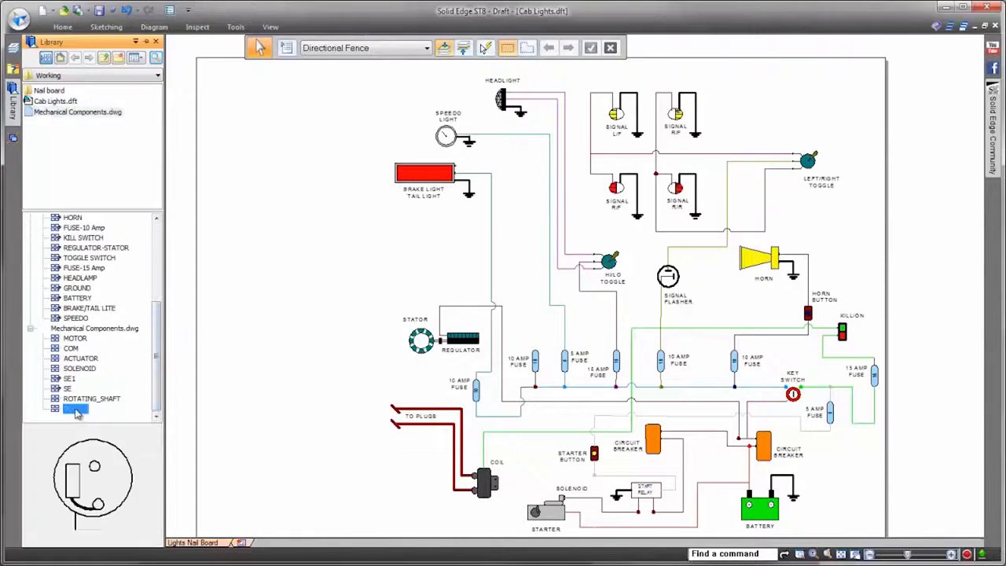
{"action": "left_click_drag", "start_coordinate": [211, 386], "coordinate": [322, 325]}
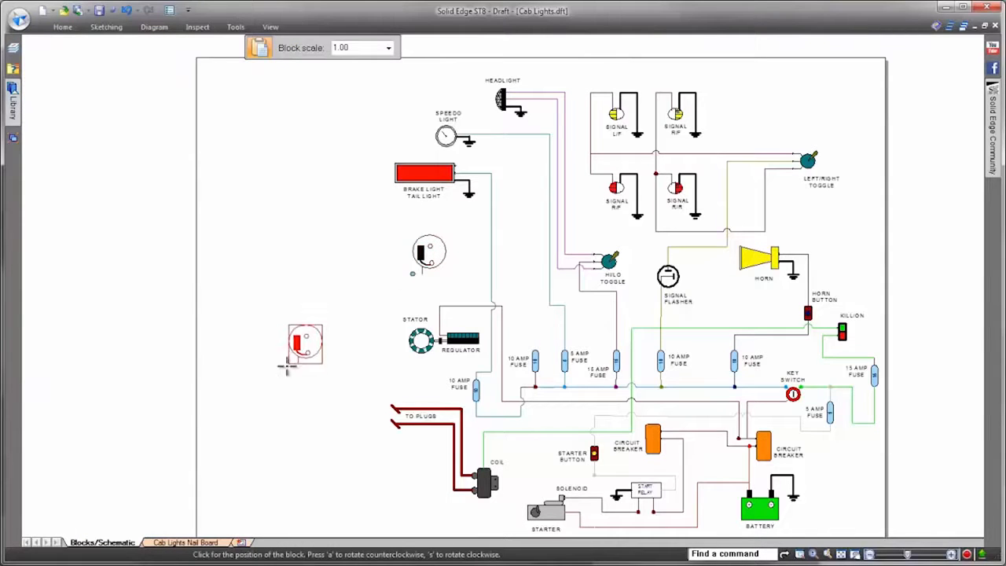
{"action": "key", "text": "Escape"}
Add an Electric Schematic block table with balloons for all blocks on the active sheet, placed in the empty area left of the schematic
{"action": "left_click", "coordinate": [62, 27]}
{"action": "left_click", "coordinate": [386, 63]}
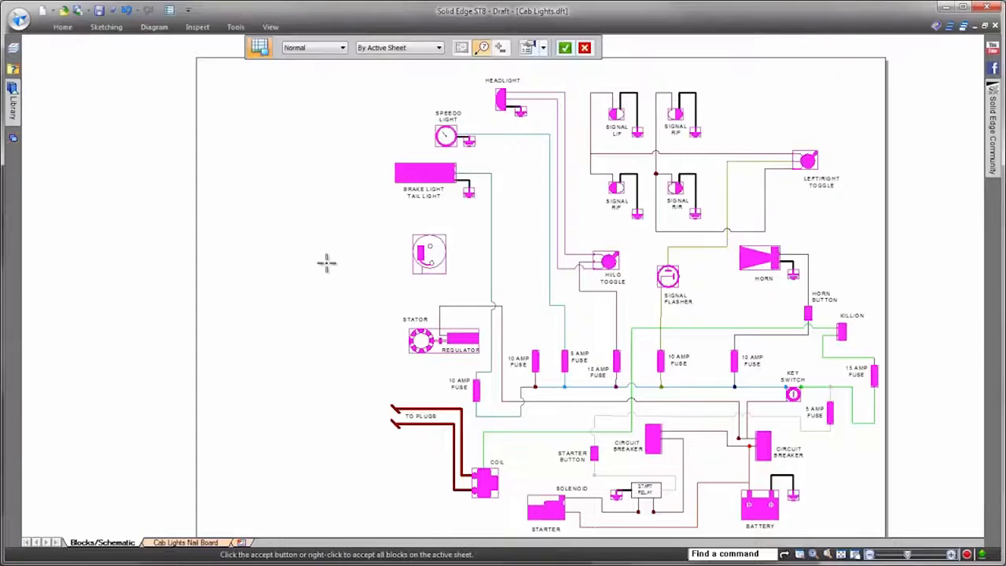
{"action": "left_click", "coordinate": [545, 50]}
{"action": "left_click", "coordinate": [235, 132]}
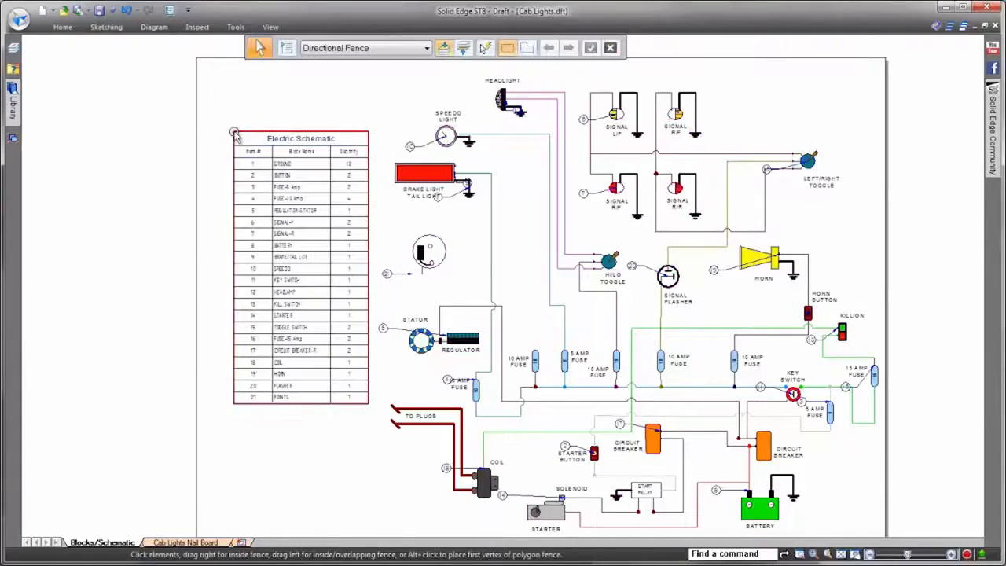
{"action": "scroll", "coordinate": [425, 259], "scroll_direction": "up", "scroll_amount": 5}
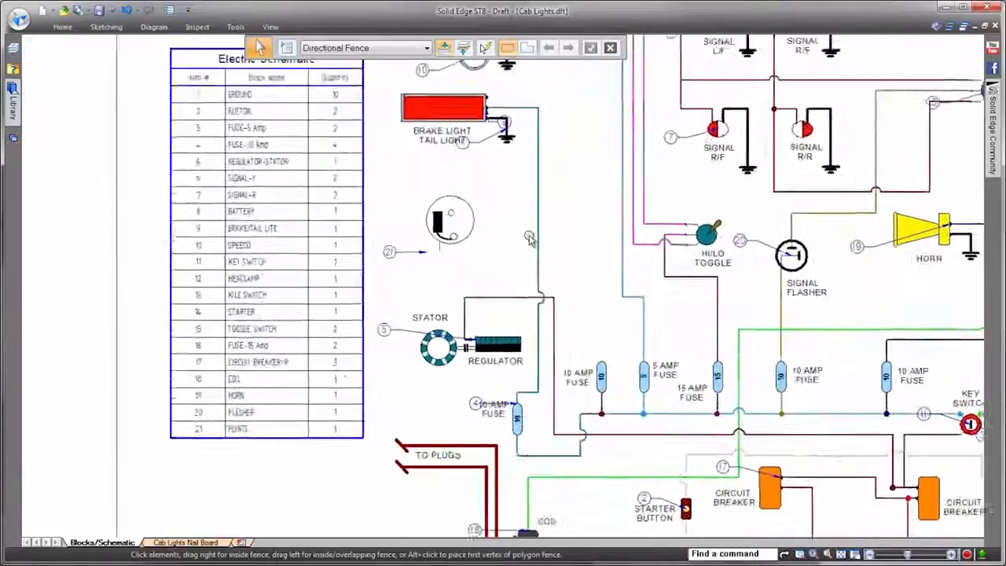
{"action": "scroll", "coordinate": [554, 273], "scroll_direction": "up", "scroll_amount": 1}
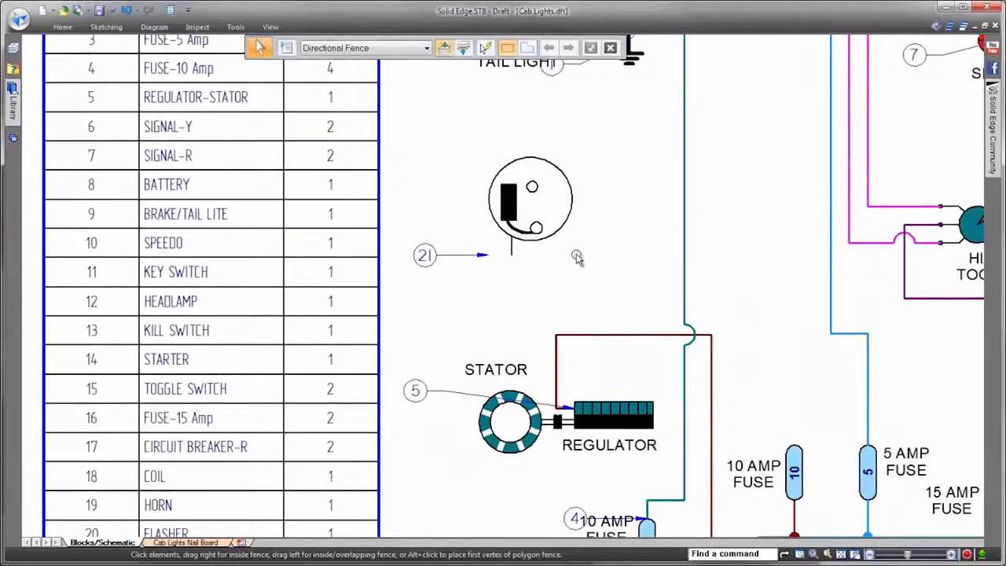
{"action": "scroll", "coordinate": [577, 278], "scroll_direction": "up", "scroll_amount": 1}
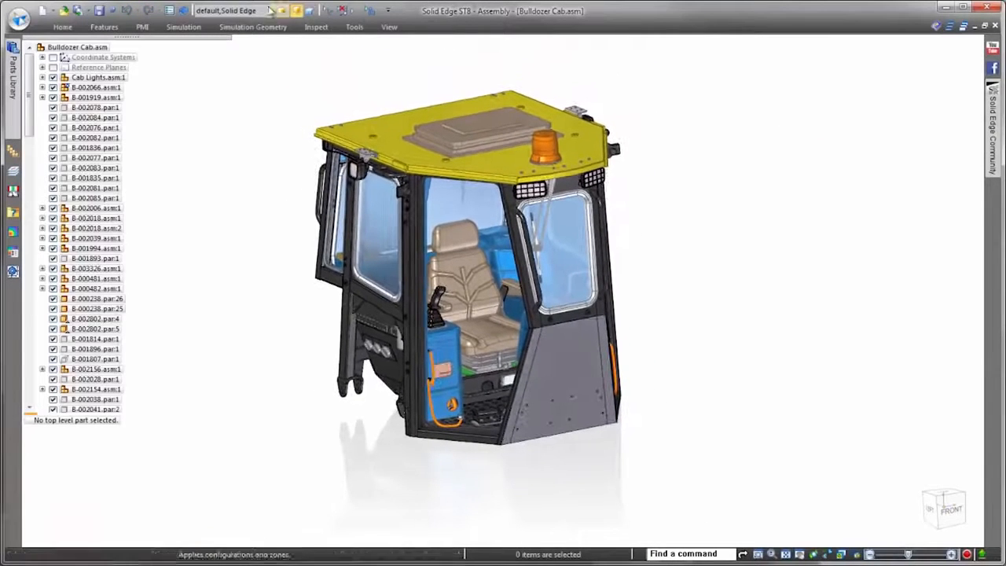
In the Bulldozer Cab assembly, apply the display configuration 2 - Cab Frame, followed by 3 - Cab Lights
{"action": "left_click", "coordinate": [271, 10]}
{"action": "left_click", "coordinate": [253, 40]}
{"action": "left_click", "coordinate": [280, 113]}
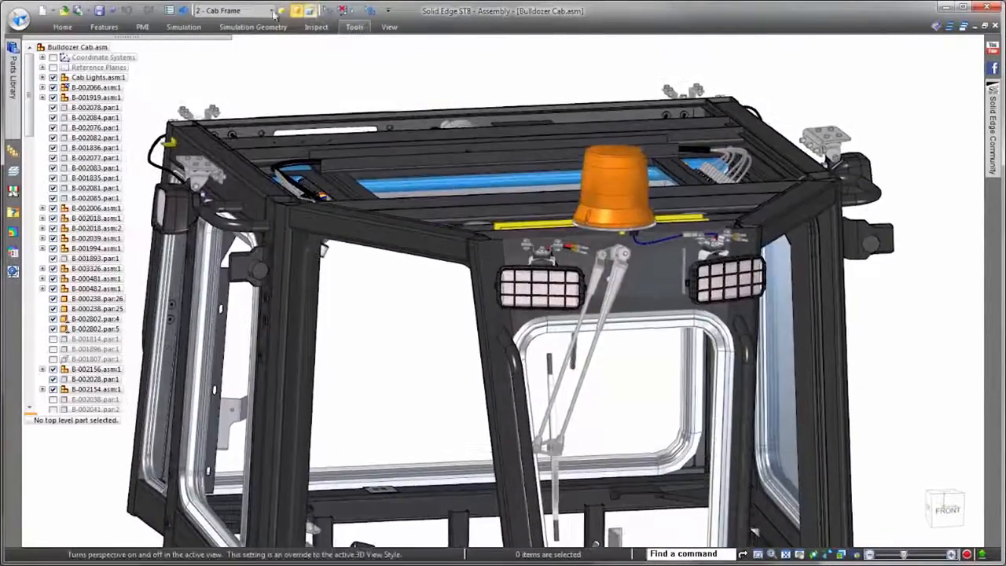
{"action": "left_click", "coordinate": [271, 10]}
{"action": "left_click", "coordinate": [240, 49]}
{"action": "left_click", "coordinate": [283, 112]}
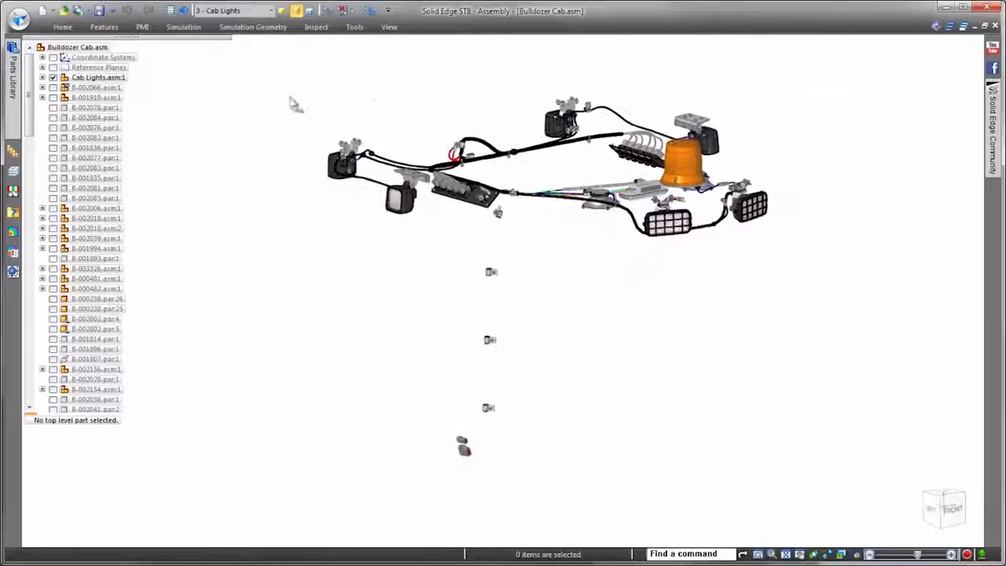
Open the Cab Lights.asm subassembly and start the Harness Wizard in the Harness Design environment
{"action": "right_click", "coordinate": [107, 79]}
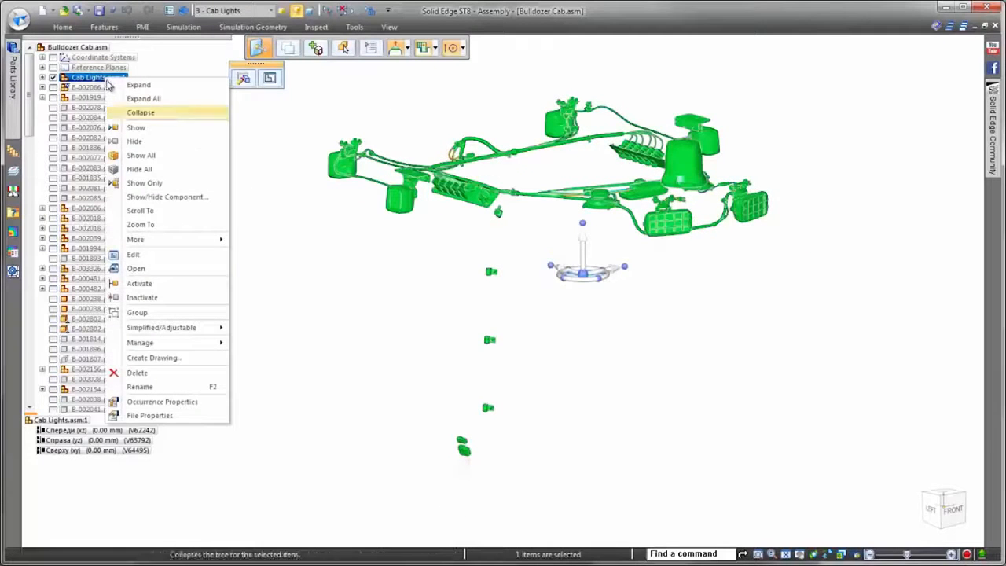
{"action": "left_click", "coordinate": [144, 274]}
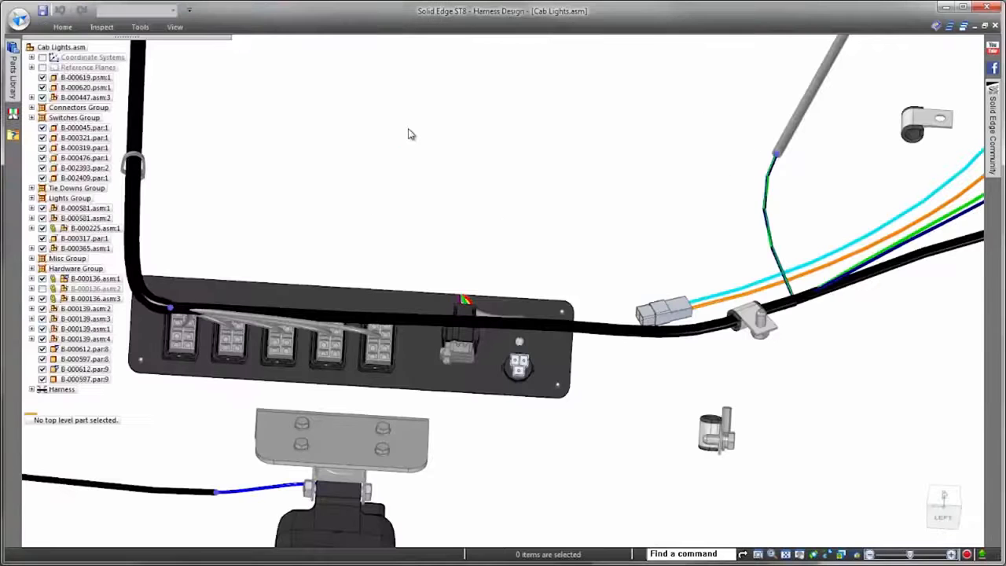
{"action": "right_click", "coordinate": [409, 133]}
{"action": "left_click", "coordinate": [383, 131]}
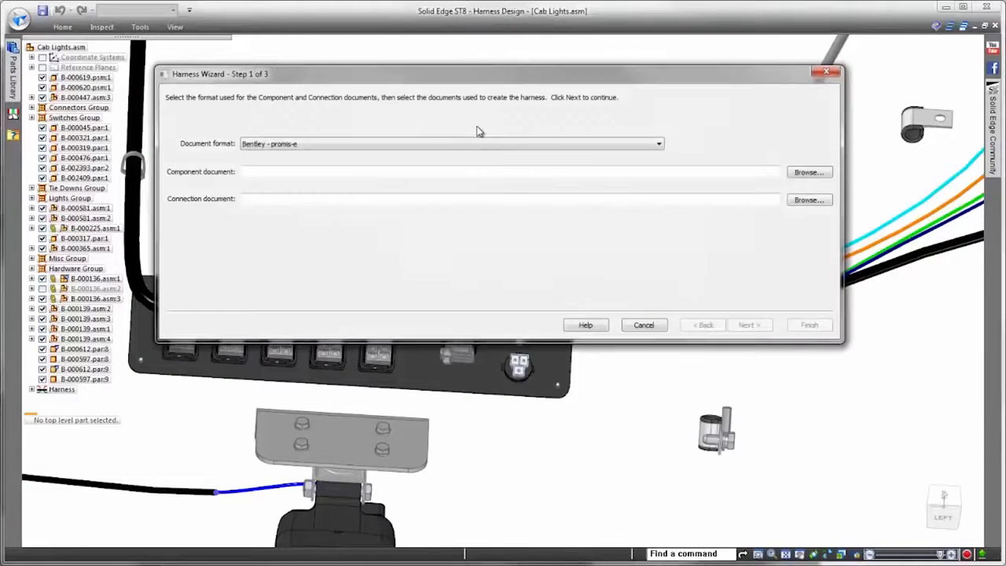
Set the document format to Zuken - E3.series and load SE Upper Harness_CMP-A.xml as component document and SE Upper Harness_CON-A.xml as connection document
{"action": "left_click", "coordinate": [659, 144]}
{"action": "left_click", "coordinate": [380, 181]}
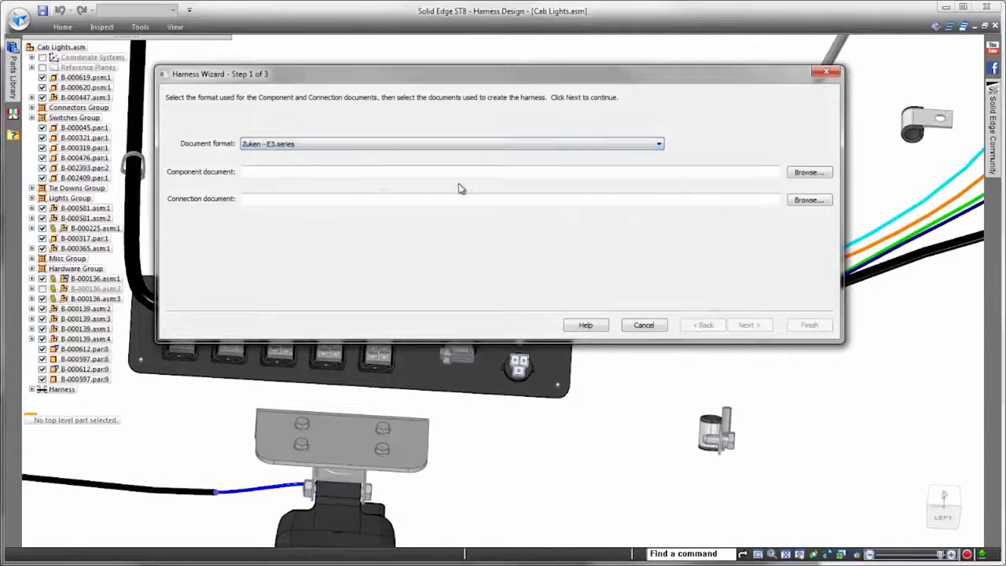
{"action": "left_click", "coordinate": [810, 172]}
{"action": "left_click", "coordinate": [360, 132]}
{"action": "left_click", "coordinate": [530, 276]}
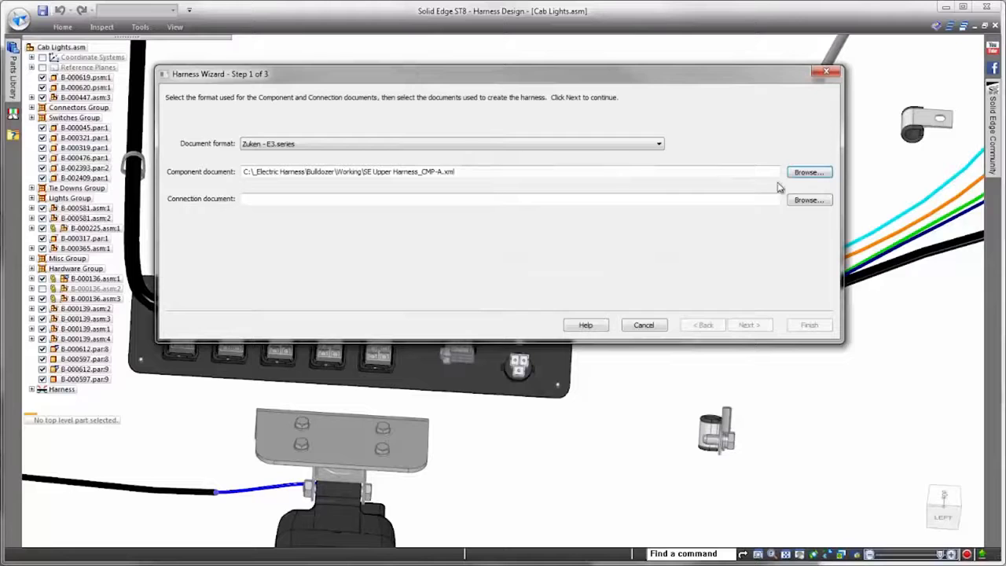
{"action": "left_click", "coordinate": [810, 200]}
{"action": "double_click", "coordinate": [398, 152]}
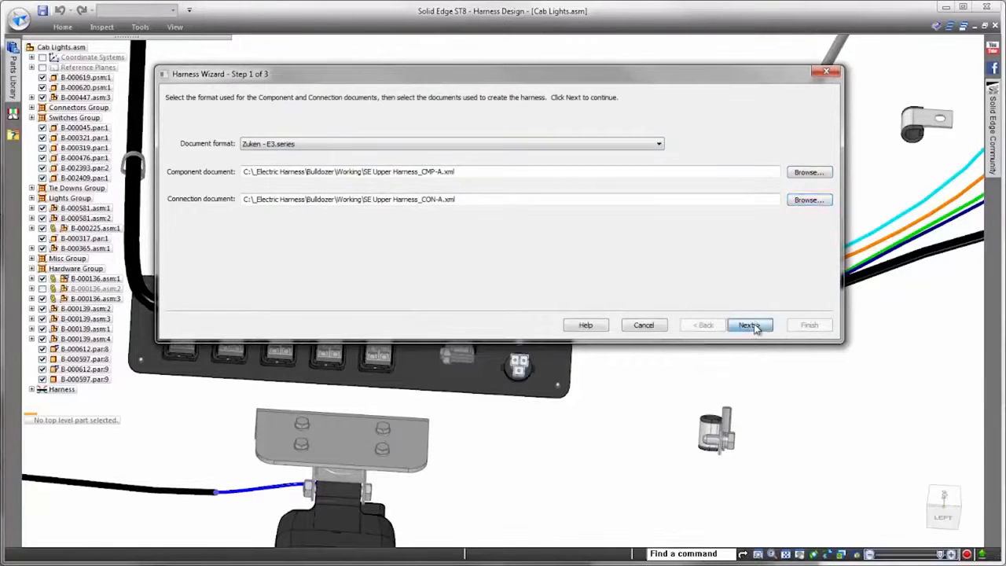
{"action": "left_click", "coordinate": [751, 325]}
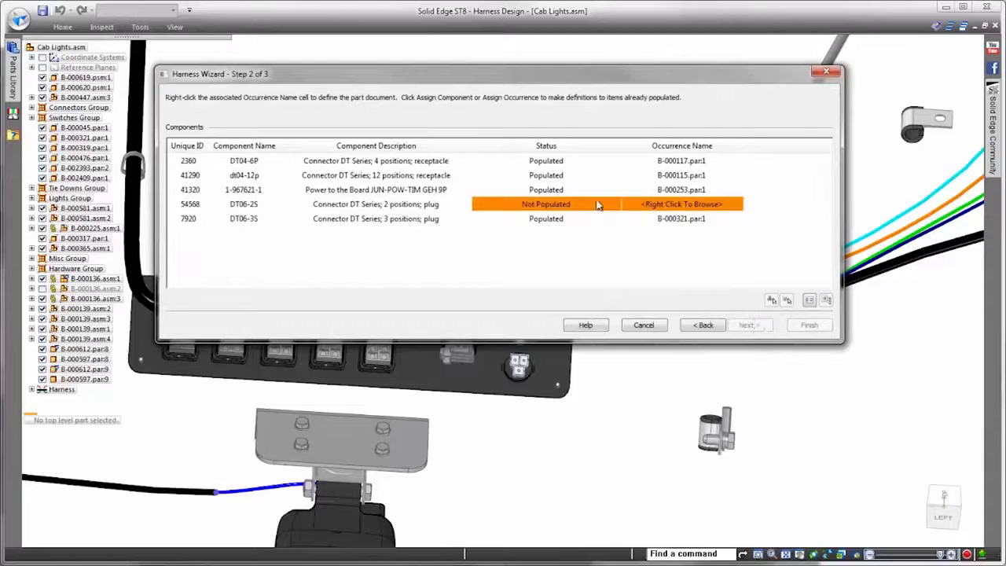
Assign the gray connector beside the switch panel to the unpopulated DT06-2S component and continue to the harness connection definitions
{"action": "left_click", "coordinate": [185, 205]}
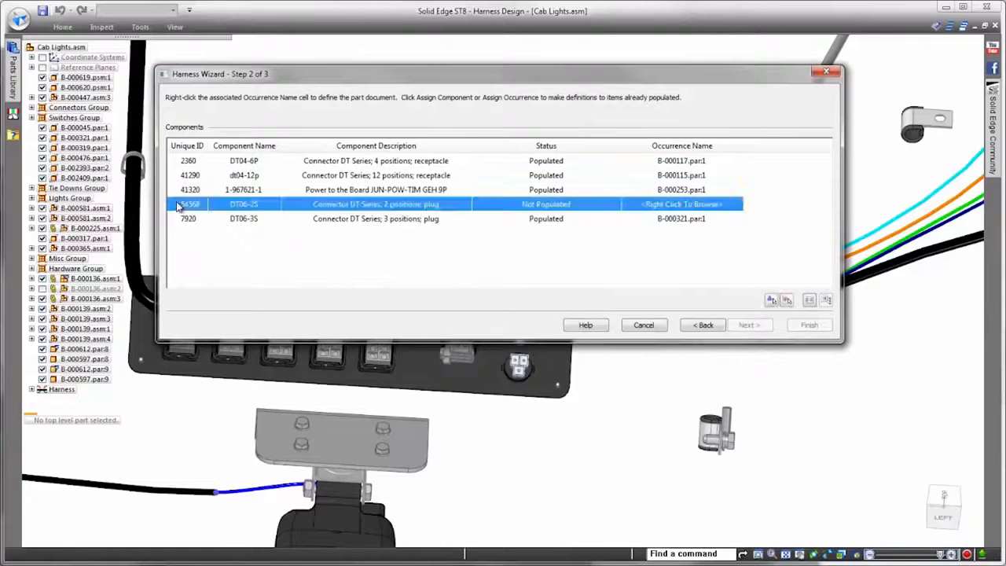
{"action": "left_click", "coordinate": [787, 299]}
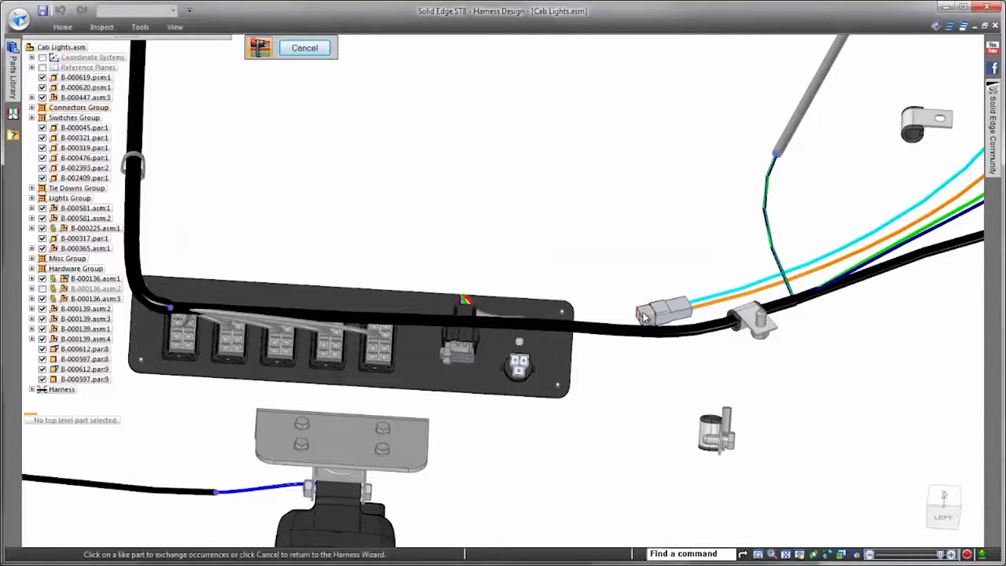
{"action": "left_click", "coordinate": [643, 316]}
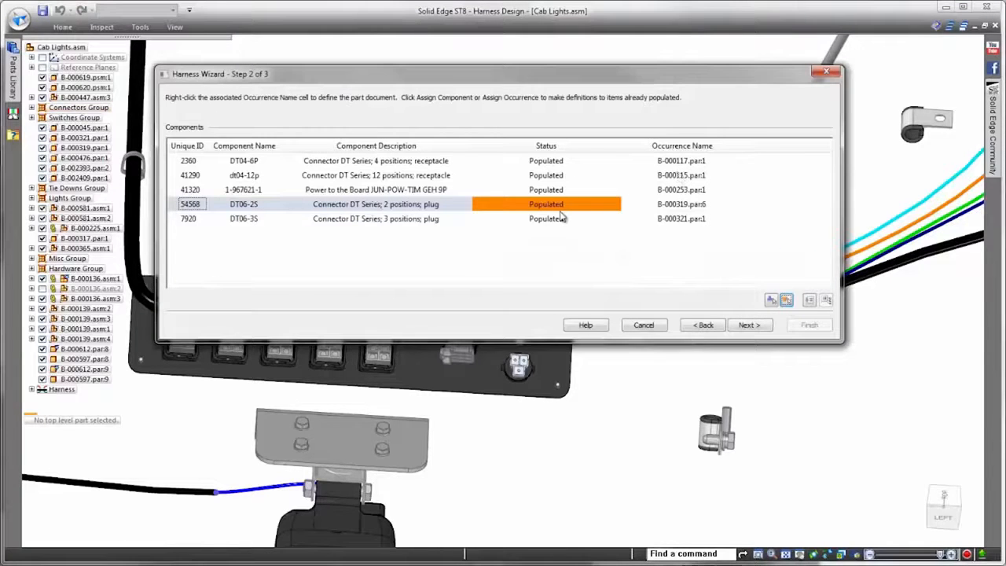
{"action": "left_click", "coordinate": [749, 326]}
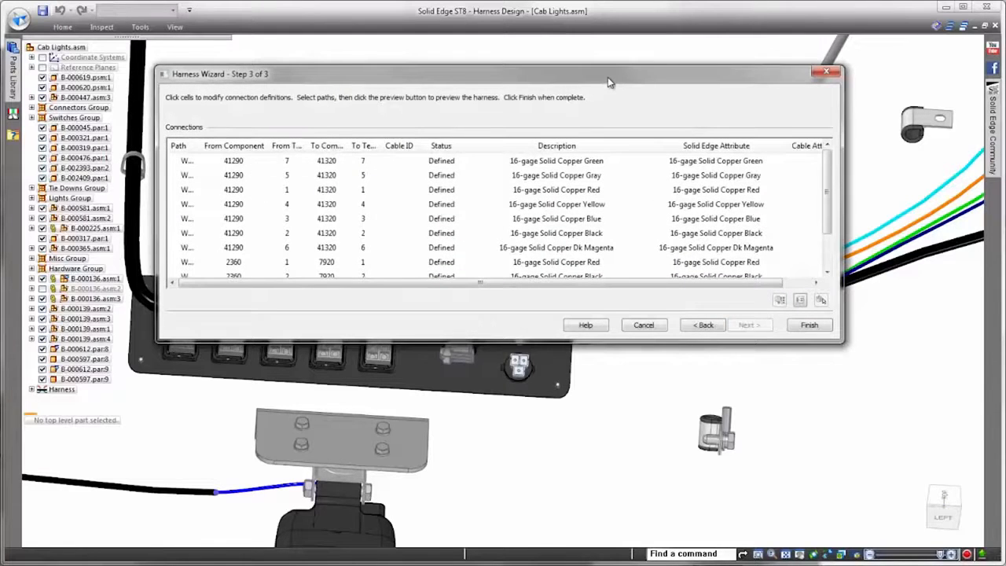
{"action": "left_click_drag", "start_coordinate": [608, 77], "coordinate": [602, 43]}
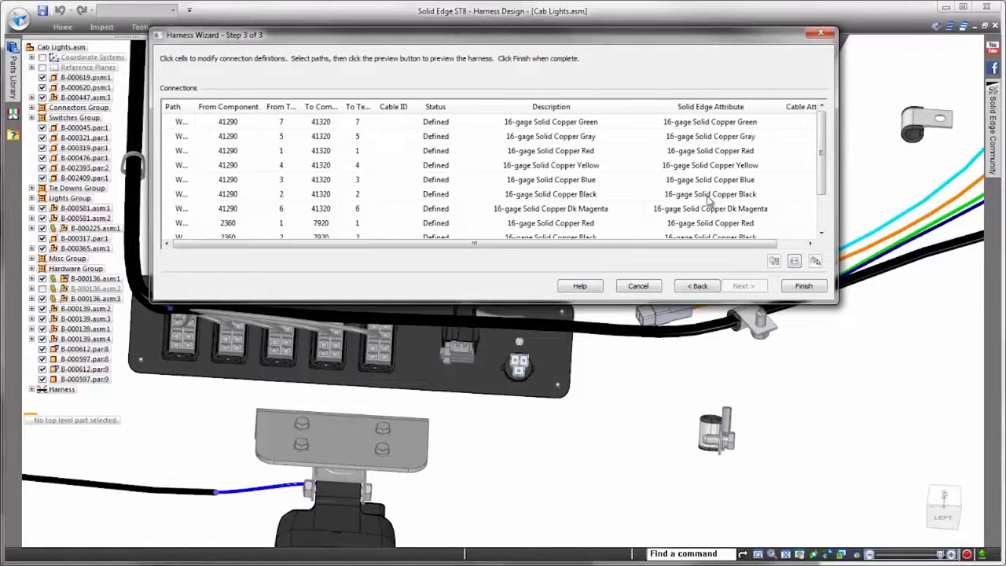
Look through the remaining harness connection definitions and finish the Harness Wizard to generate the harness
{"action": "middle_click_drag", "start_coordinate": [806, 354], "coordinate": [830, 345]}
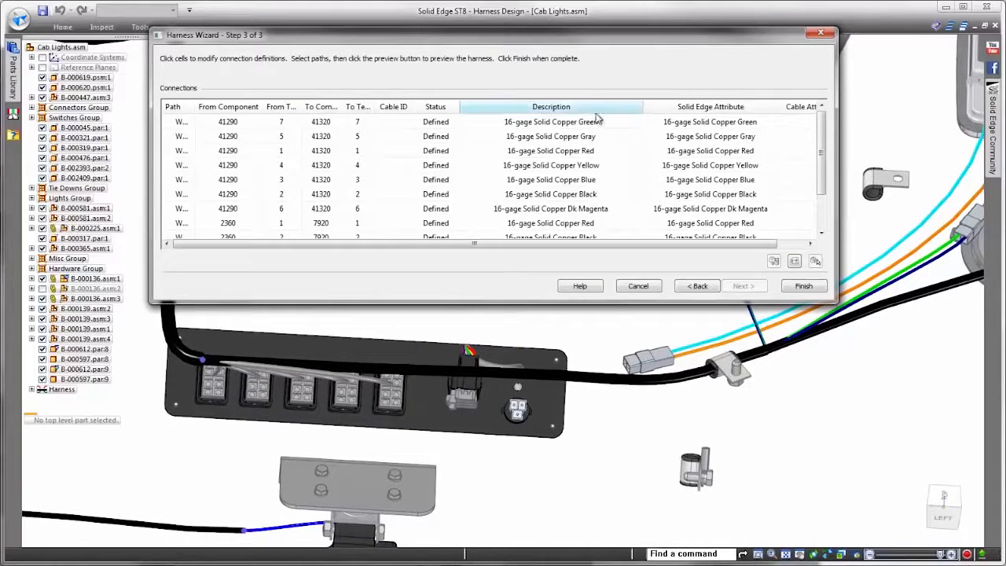
{"action": "left_click_drag", "start_coordinate": [822, 151], "coordinate": [821, 189]}
{"action": "left_click", "coordinate": [804, 287]}
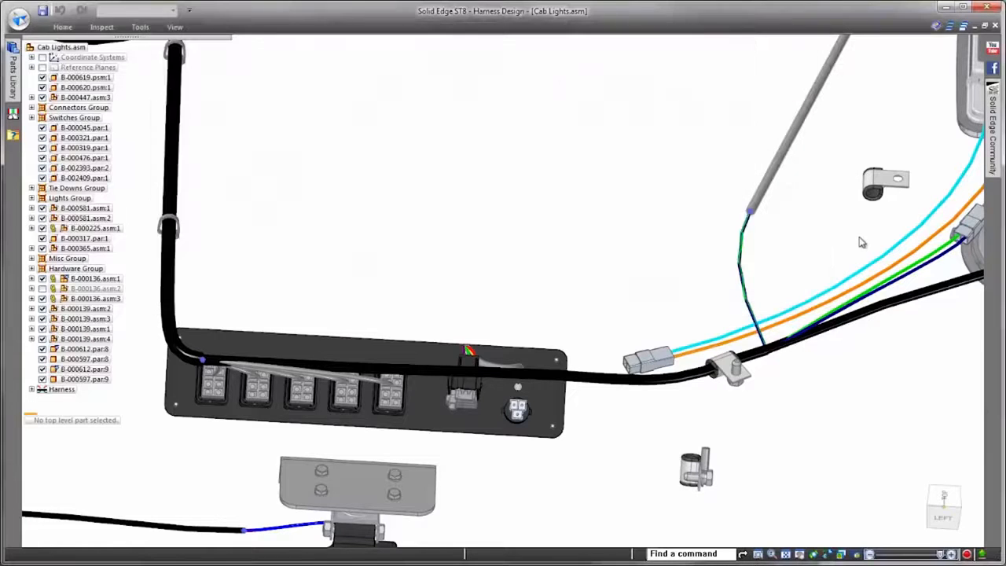
Start a cable and select all the wires ending at the two loose connectors below the switch panel
{"action": "middle_click_drag", "start_coordinate": [838, 252], "coordinate": [948, 520]}
{"action": "left_click", "coordinate": [946, 515]}
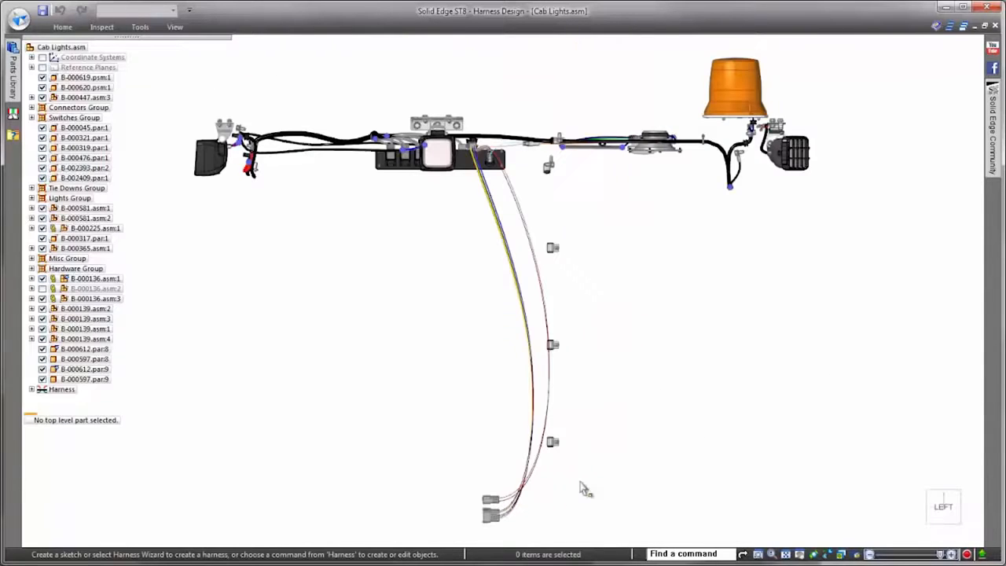
{"action": "scroll", "coordinate": [518, 541], "scroll_direction": "up", "scroll_amount": 5}
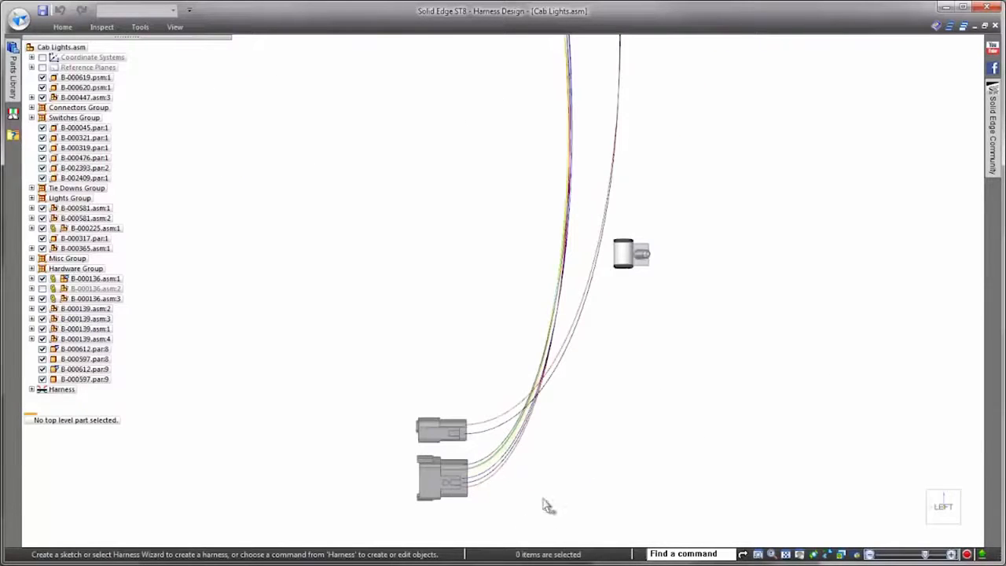
{"action": "right_click", "coordinate": [776, 286]}
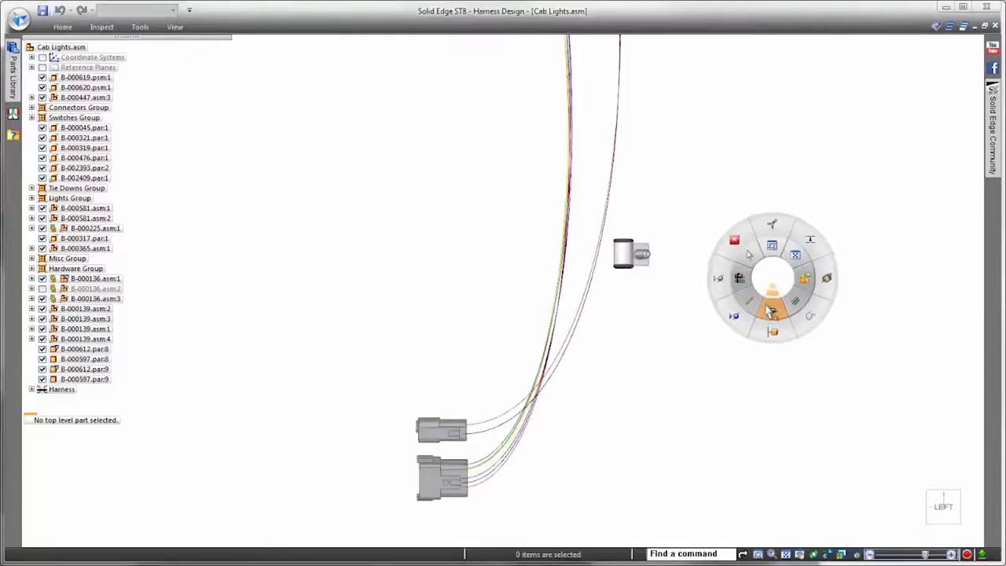
{"action": "left_click", "coordinate": [772, 313]}
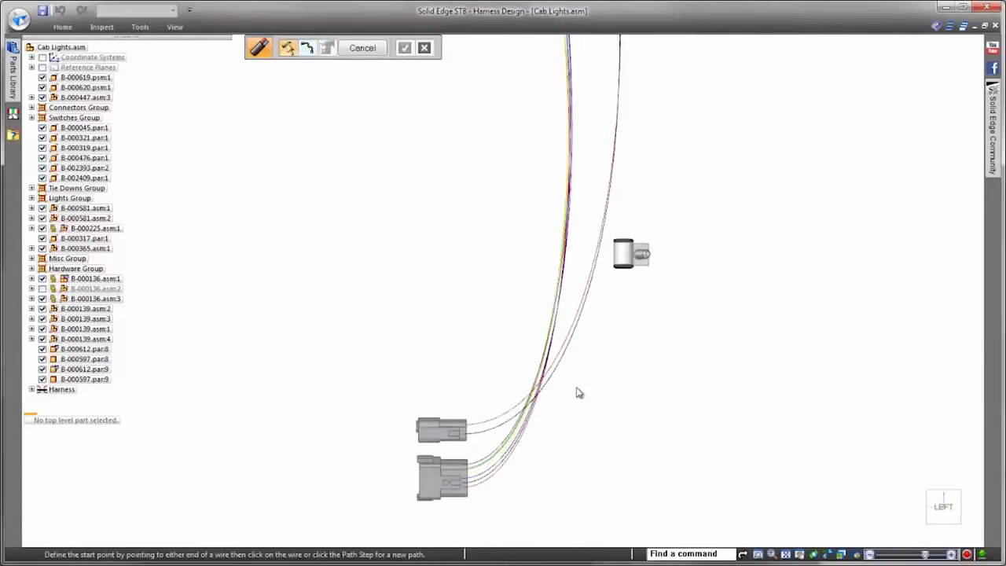
{"action": "left_click_drag", "start_coordinate": [351, 372], "coordinate": [514, 525]}
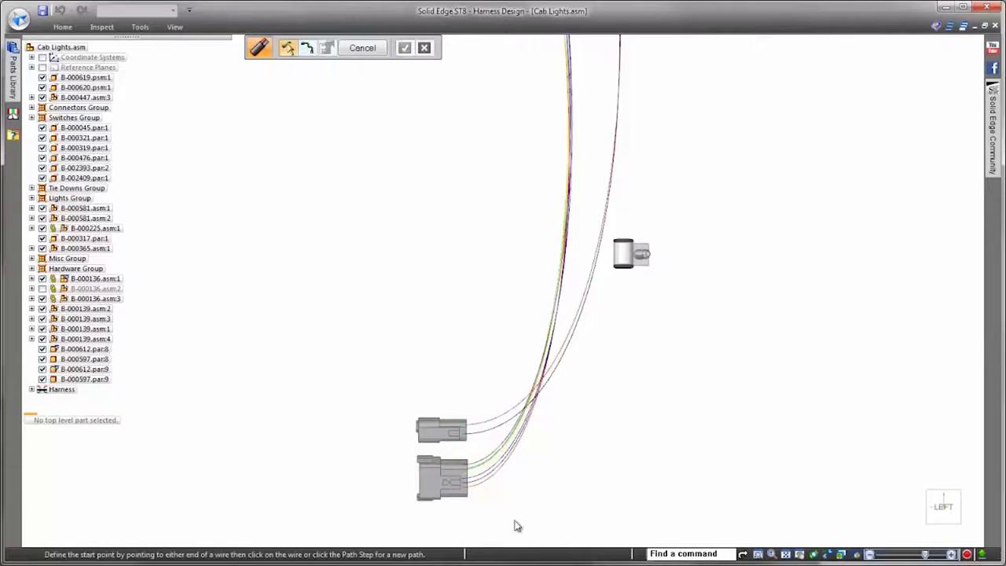
{"action": "right_click", "coordinate": [724, 340]}
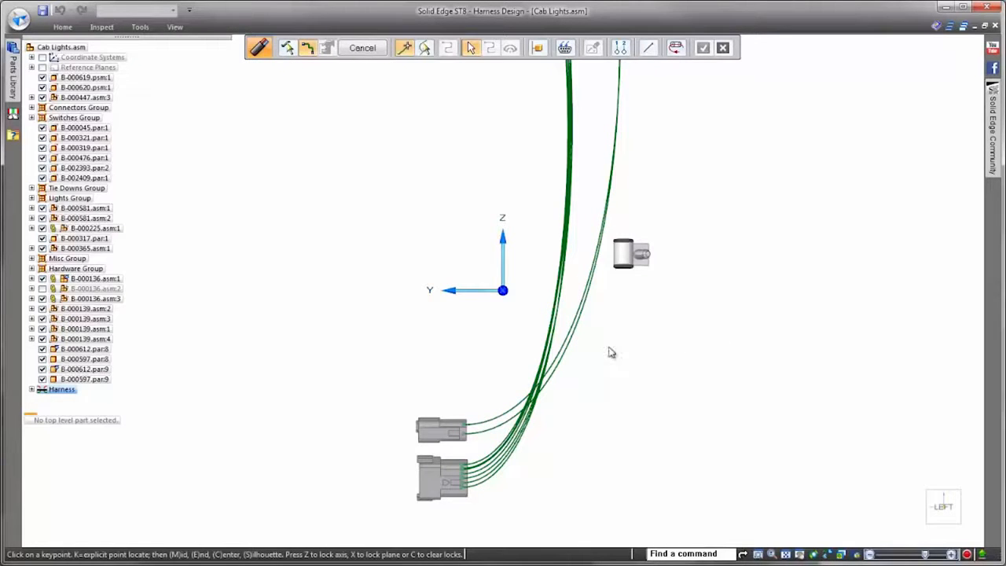
Draw the new cable's path through the vertical row of clamps up toward the switch panel
{"action": "left_click", "coordinate": [648, 47]}
{"action": "left_click", "coordinate": [678, 68]}
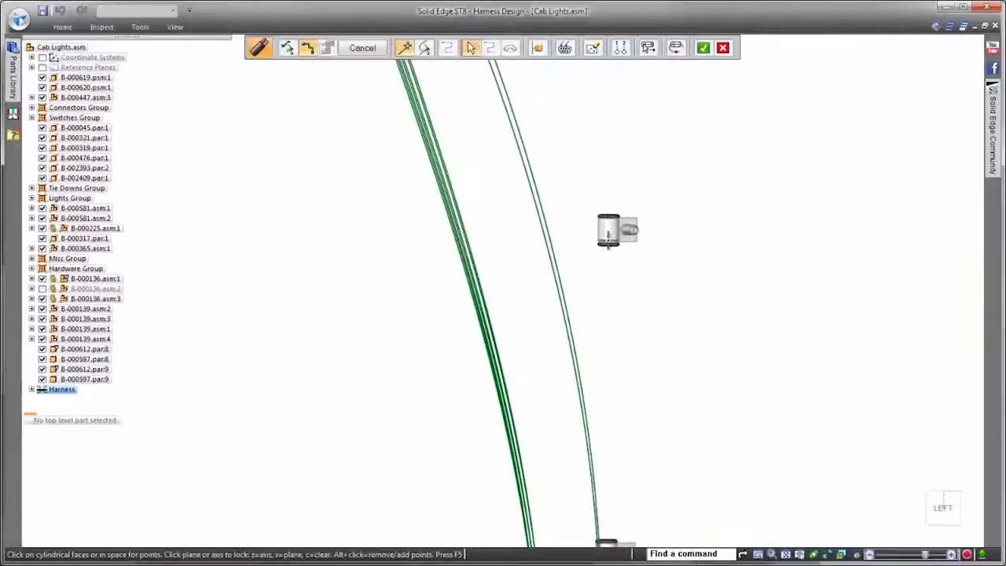
{"action": "left_click", "coordinate": [609, 235]}
{"action": "middle_click_drag", "start_coordinate": [630, 79], "coordinate": [638, 263], "text": "shift"}
{"action": "middle_click_drag", "start_coordinate": [645, 203], "coordinate": [641, 299]}
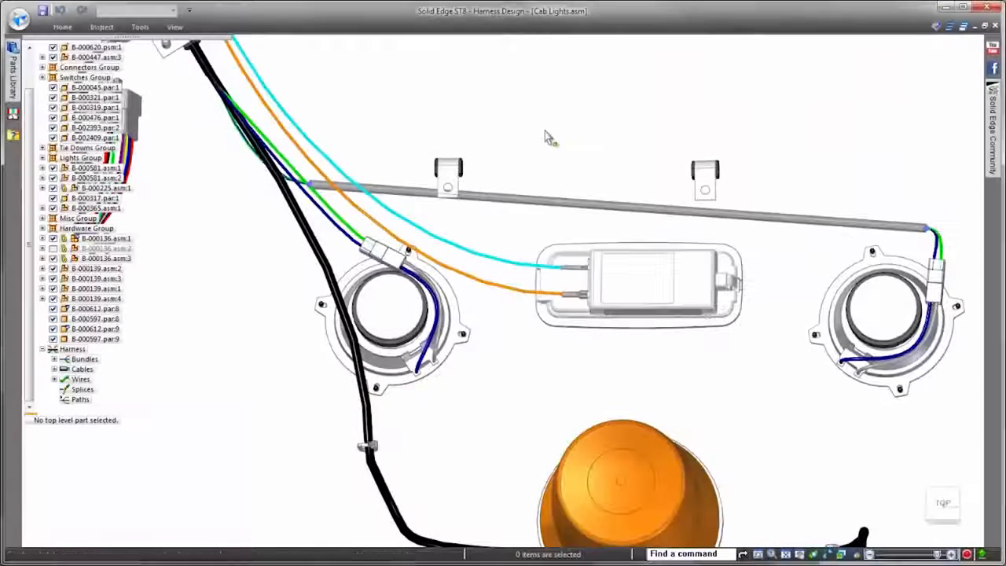
Route the gray speaker cable's path through the two clamps above the dome light
{"action": "right_click", "coordinate": [548, 135]}
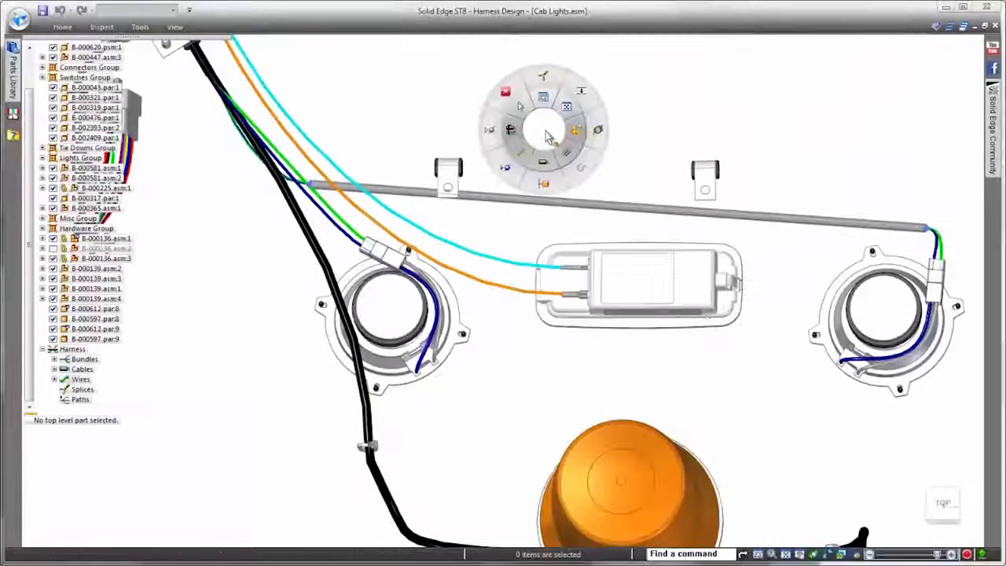
{"action": "left_click", "coordinate": [598, 130]}
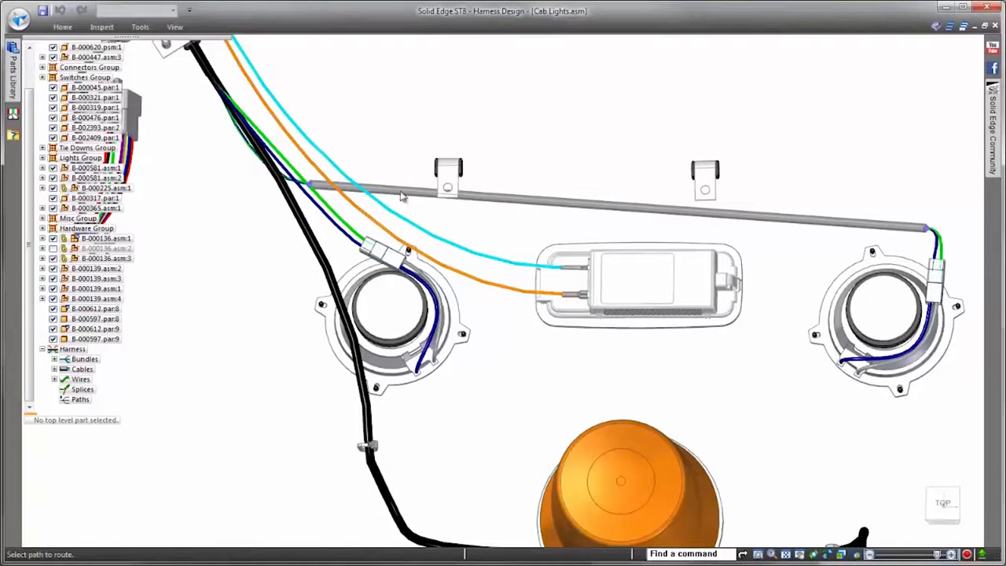
{"action": "left_click", "coordinate": [446, 171]}
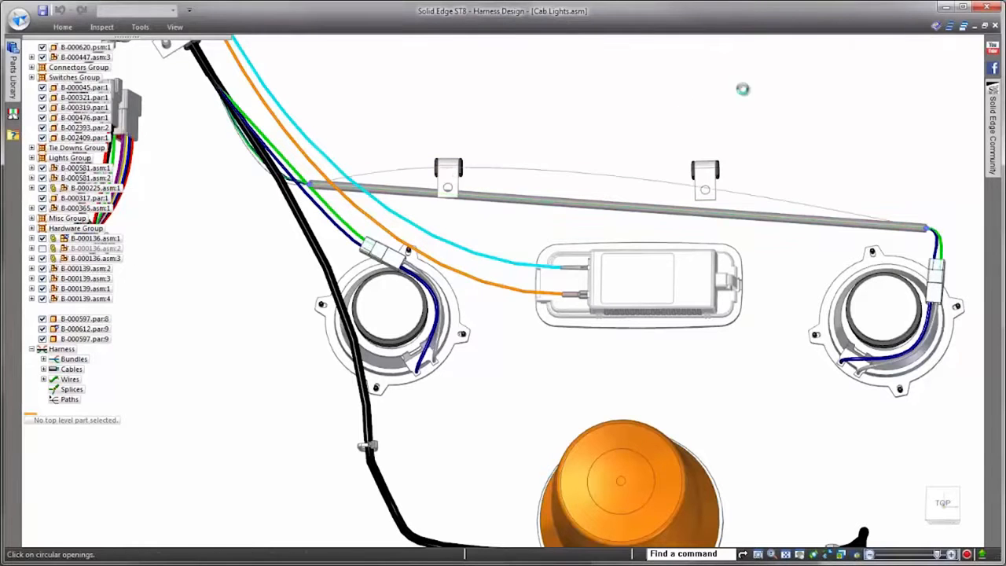
{"action": "left_click", "coordinate": [700, 174]}
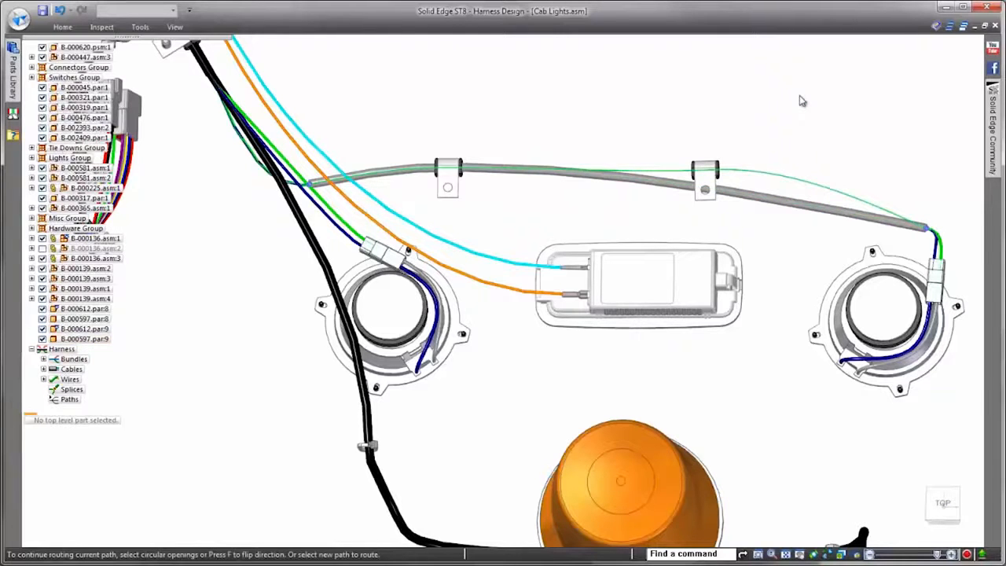
{"action": "key", "text": "Escape"}
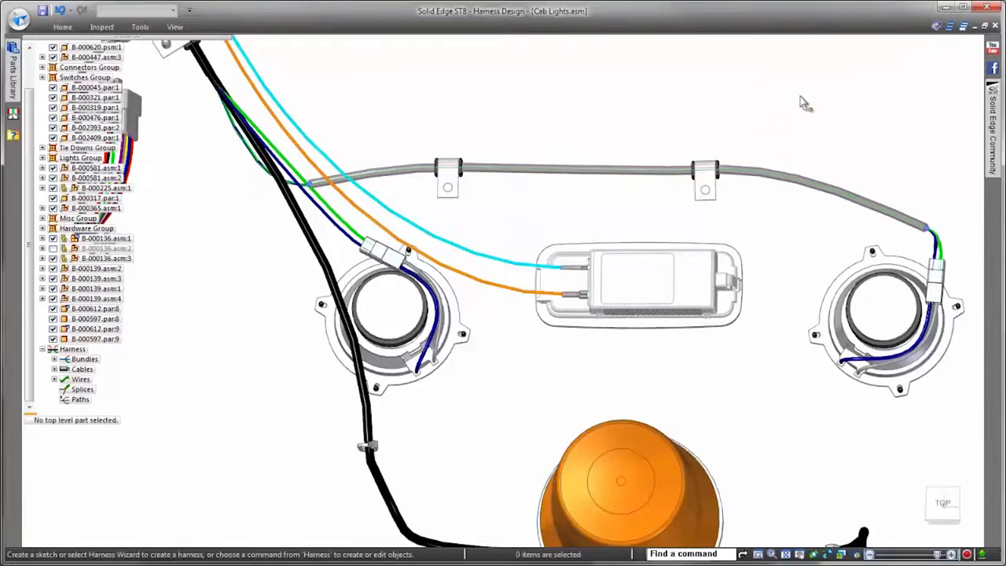
Split the gray cable's path just beyond the first clamp, between the two clamps
{"action": "scroll", "coordinate": [794, 103], "scroll_direction": "up", "scroll_amount": 5}
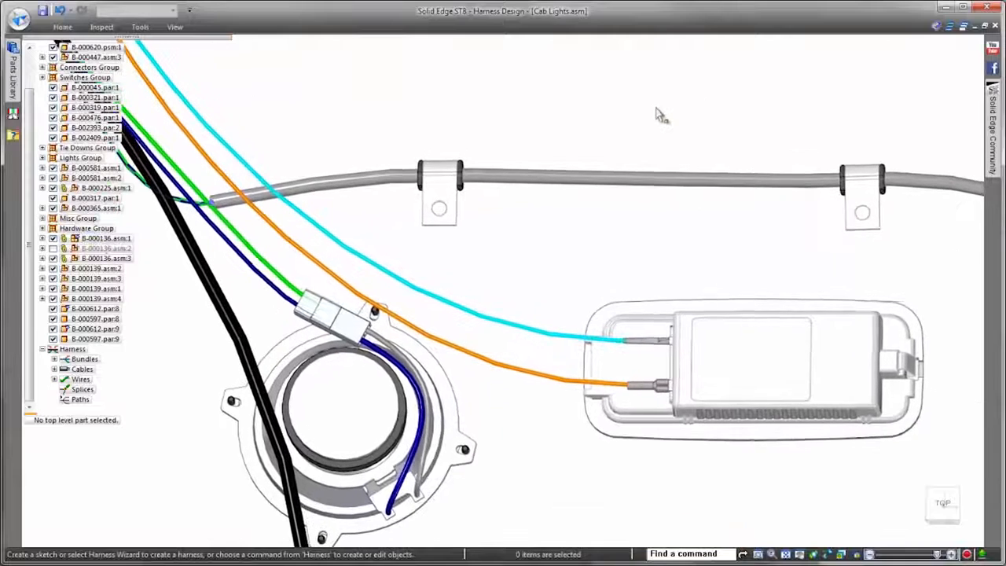
{"action": "right_click", "coordinate": [659, 113]}
{"action": "left_click", "coordinate": [695, 75]}
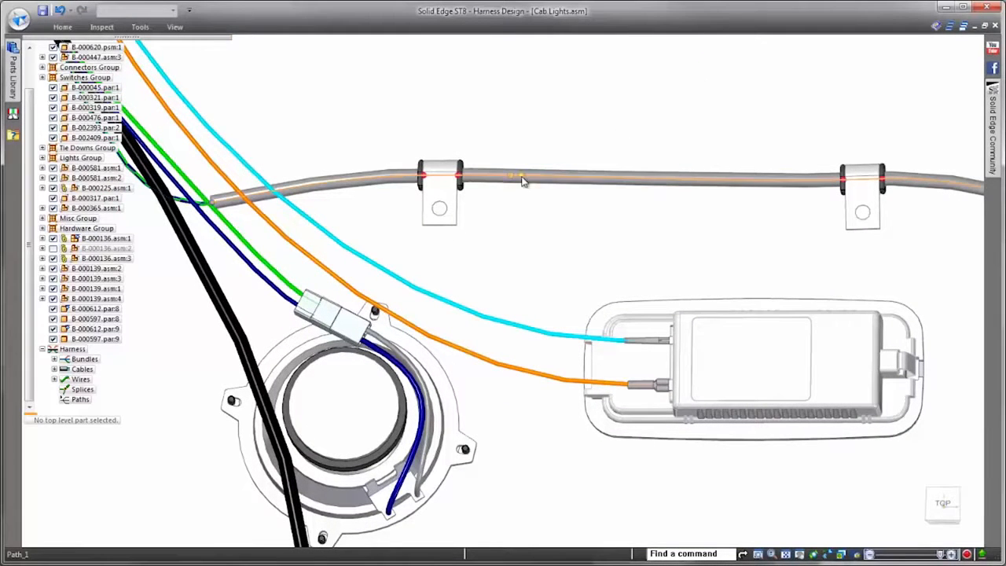
{"action": "left_click", "coordinate": [498, 182]}
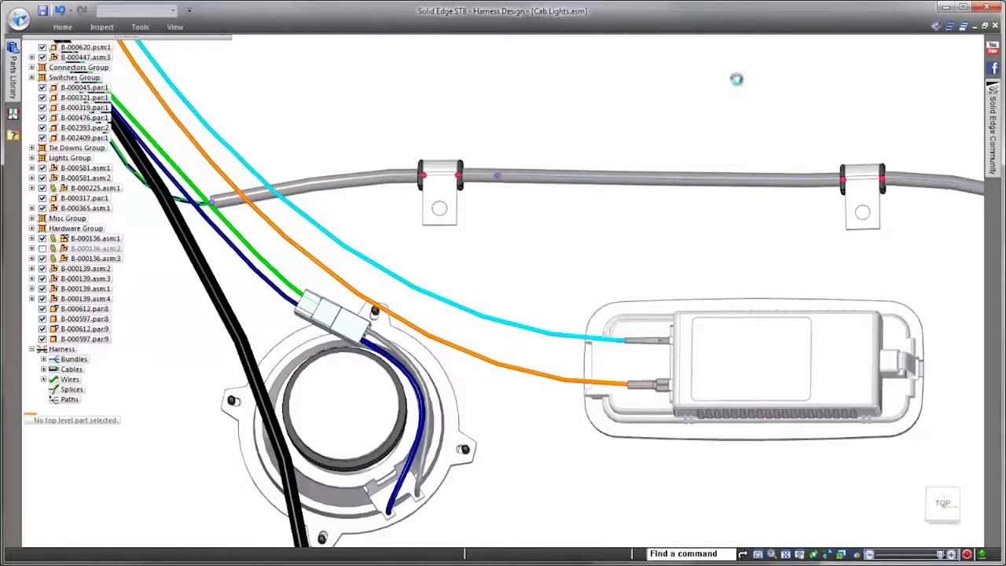
Bundle the dome light's cyan and orange wires along the existing gray cable path up to the split point
{"action": "right_click", "coordinate": [691, 97]}
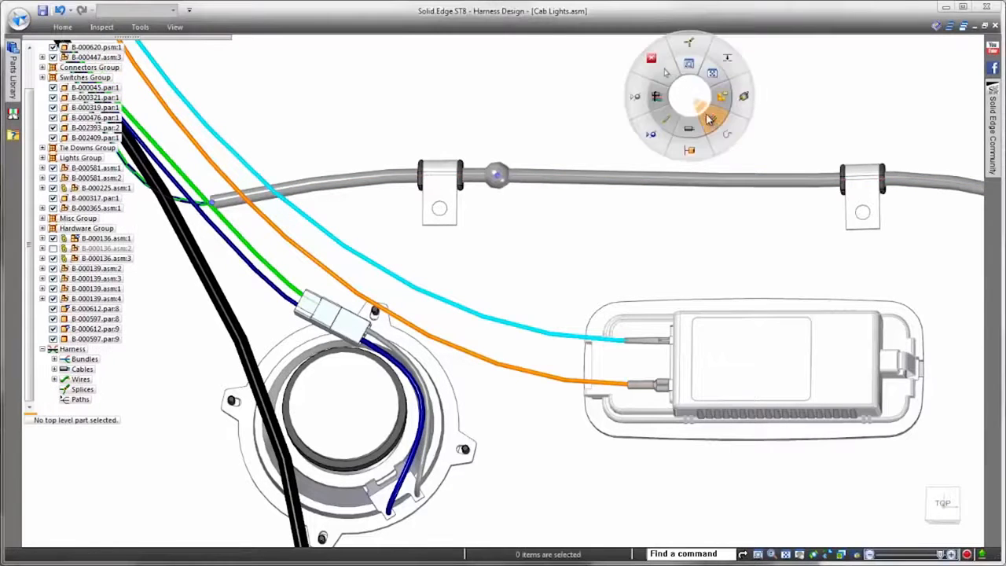
{"action": "left_click", "coordinate": [708, 120]}
{"action": "left_click", "coordinate": [580, 337]}
{"action": "left_click", "coordinate": [580, 381]}
{"action": "right_click", "coordinate": [615, 108]}
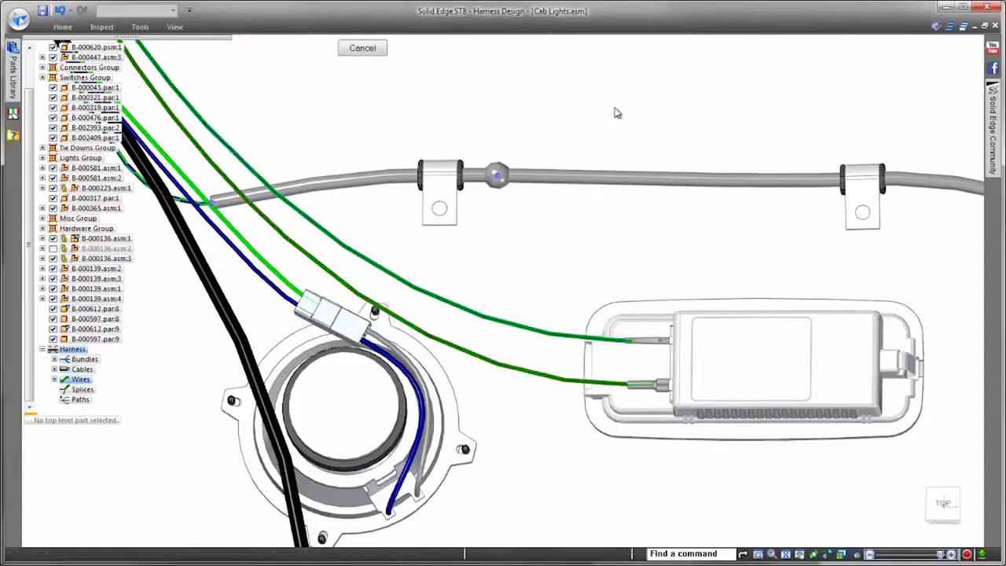
{"action": "left_click", "coordinate": [425, 48]}
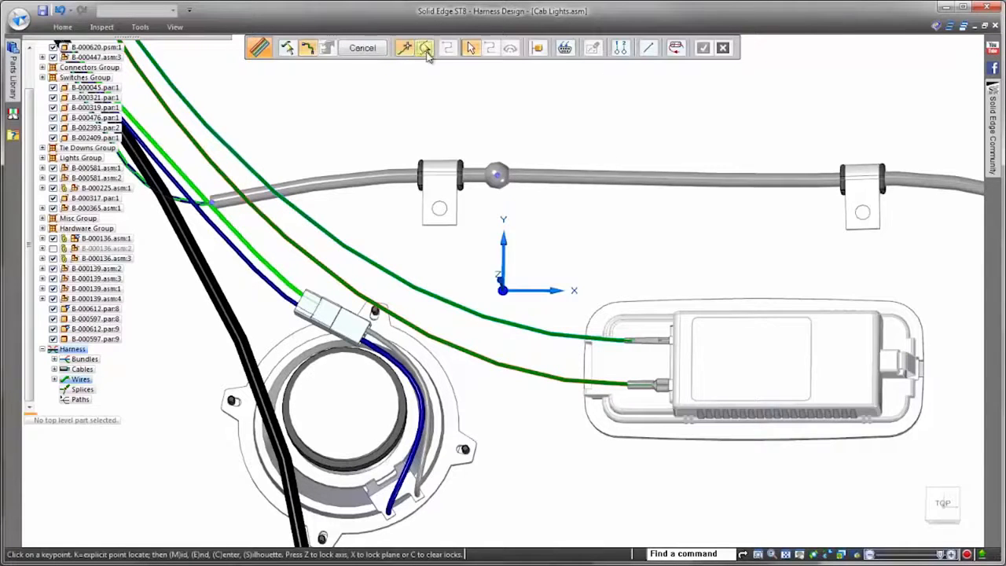
{"action": "right_click", "coordinate": [556, 136]}
{"action": "right_click", "coordinate": [555, 130]}
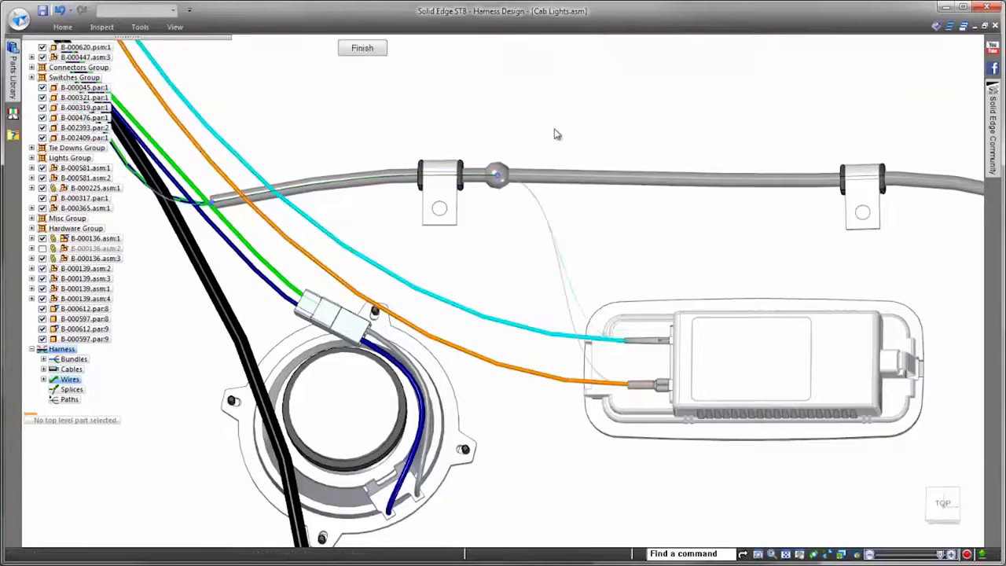
{"action": "right_click", "coordinate": [606, 124]}
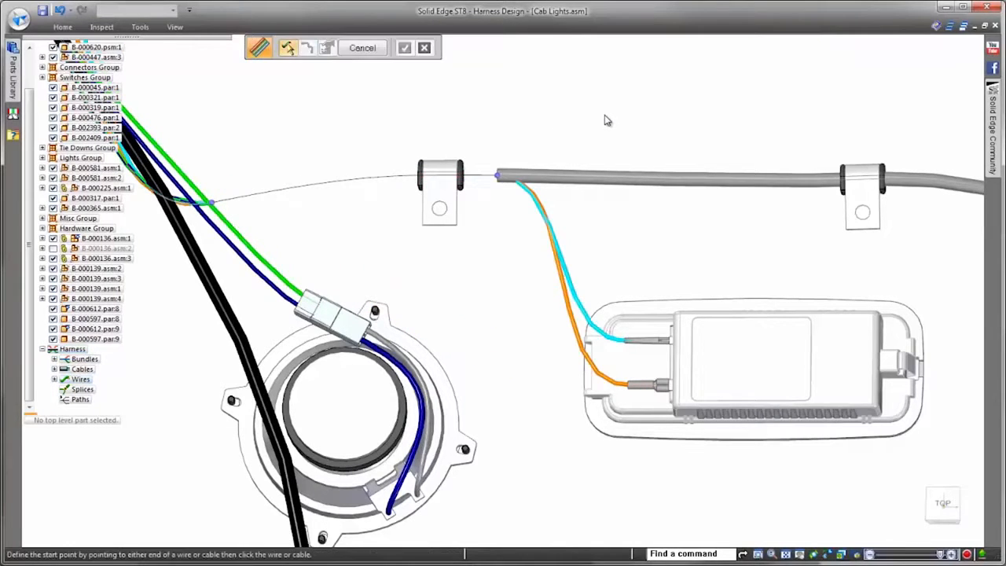
Create the physical conductors for the entire harness
{"action": "right_click", "coordinate": [84, 360]}
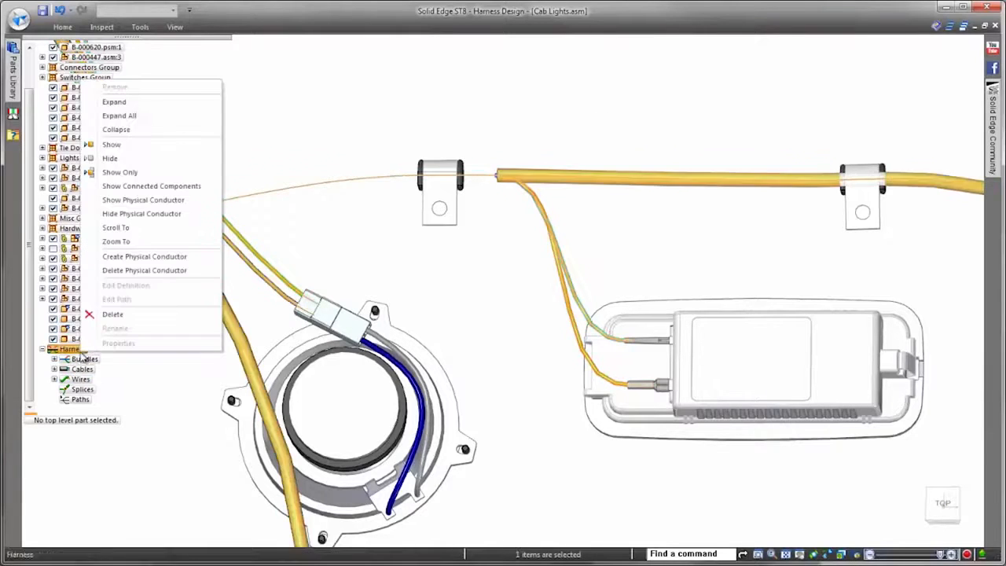
{"action": "left_click", "coordinate": [181, 257]}
{"action": "middle_click_drag", "start_coordinate": [669, 96], "coordinate": [521, 139]}
{"action": "scroll", "coordinate": [458, 288], "scroll_direction": "up", "scroll_amount": 5}
Draw red and black wires from the unconnected work light's two terminals to the end switch on the far switch panel
{"action": "scroll", "coordinate": [512, 340], "scroll_direction": "down", "scroll_amount": 3}
{"action": "scroll", "coordinate": [747, 173], "scroll_direction": "down", "scroll_amount": 6}
{"action": "scroll", "coordinate": [775, 291], "scroll_direction": "up", "scroll_amount": 6}
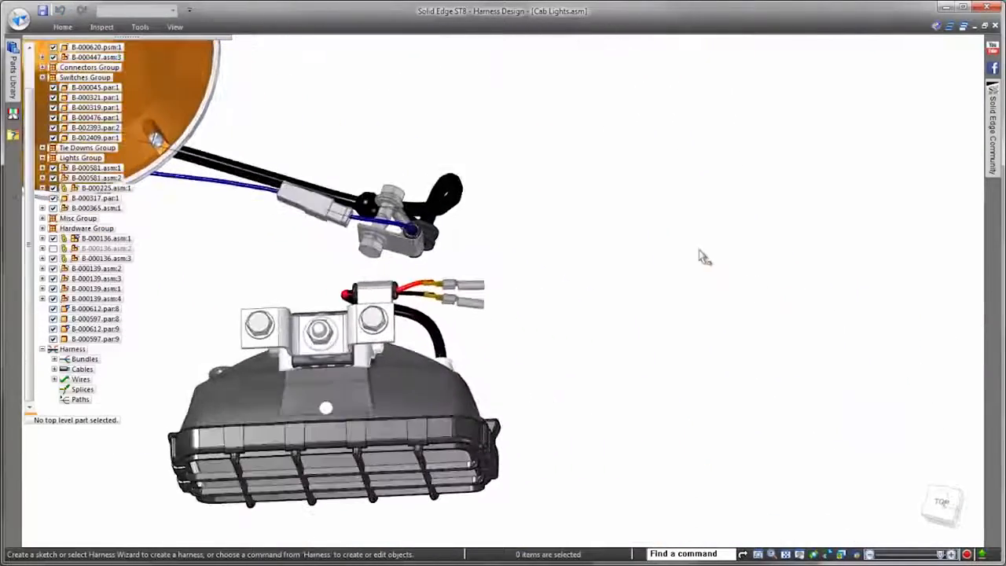
{"action": "scroll", "coordinate": [640, 180], "scroll_direction": "up", "scroll_amount": 2}
{"action": "right_click", "coordinate": [642, 182]}
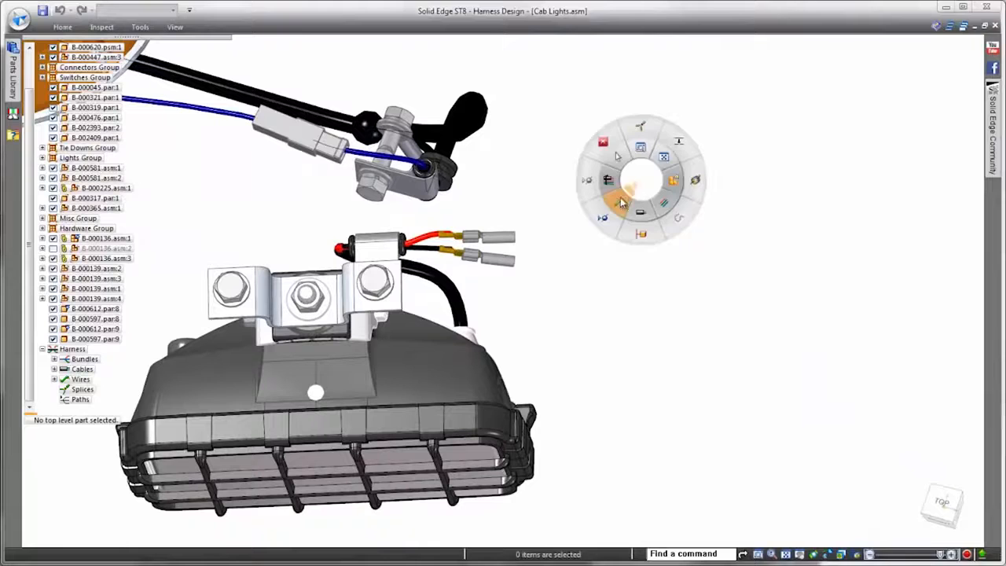
{"action": "left_click", "coordinate": [627, 199]}
{"action": "scroll", "coordinate": [636, 198], "scroll_direction": "up", "scroll_amount": 3}
{"action": "scroll", "coordinate": [641, 259], "scroll_direction": "up", "scroll_amount": 2}
{"action": "scroll", "coordinate": [802, 250], "scroll_direction": "down", "scroll_amount": 5}
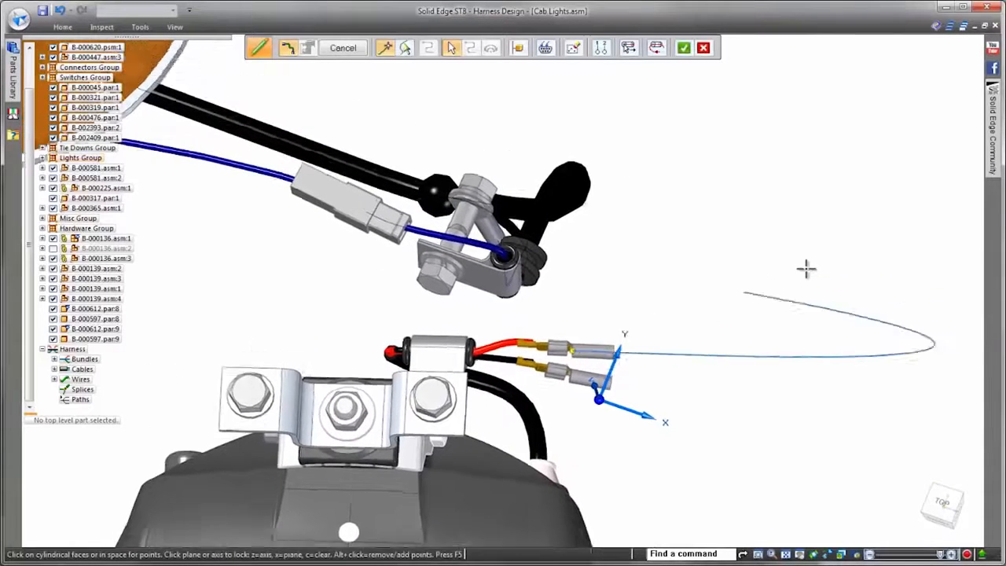
{"action": "scroll", "coordinate": [629, 267], "scroll_direction": "up", "scroll_amount": 5}
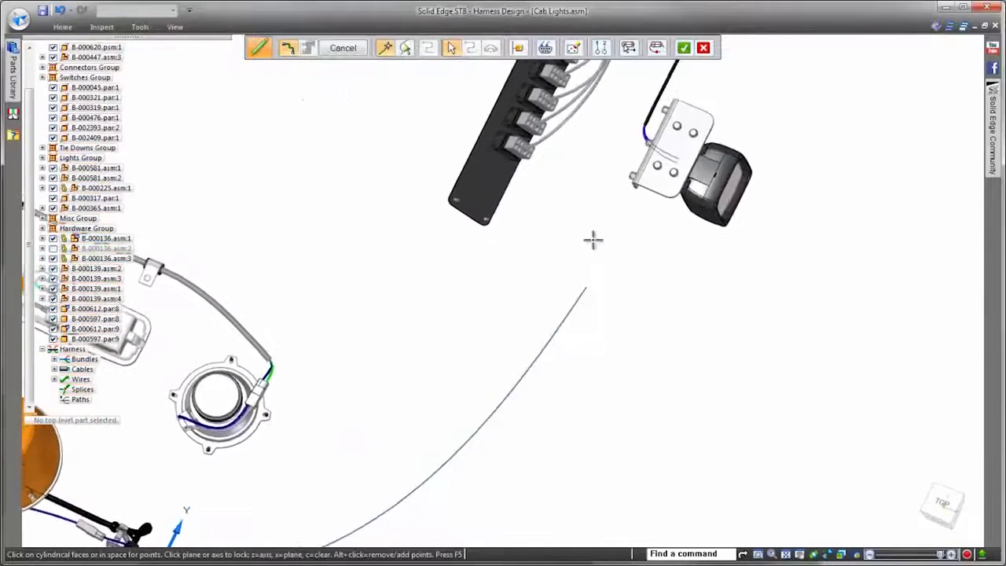
{"action": "scroll", "coordinate": [580, 99], "scroll_direction": "up", "scroll_amount": 3}
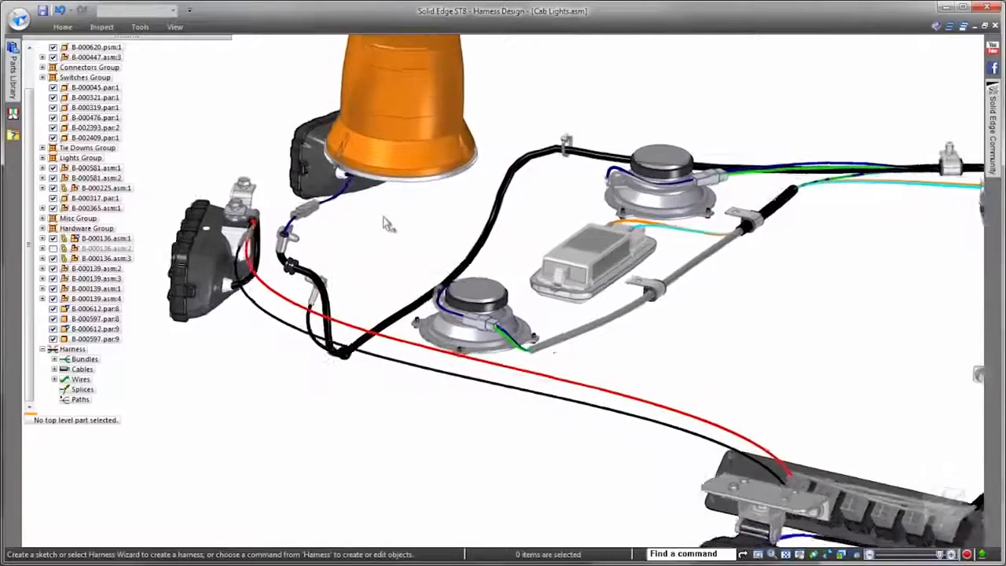
Bundle the work light's red and black wires along the existing bundle paths to the far switch panel, with no bundle material
{"action": "right_click", "coordinate": [482, 226]}
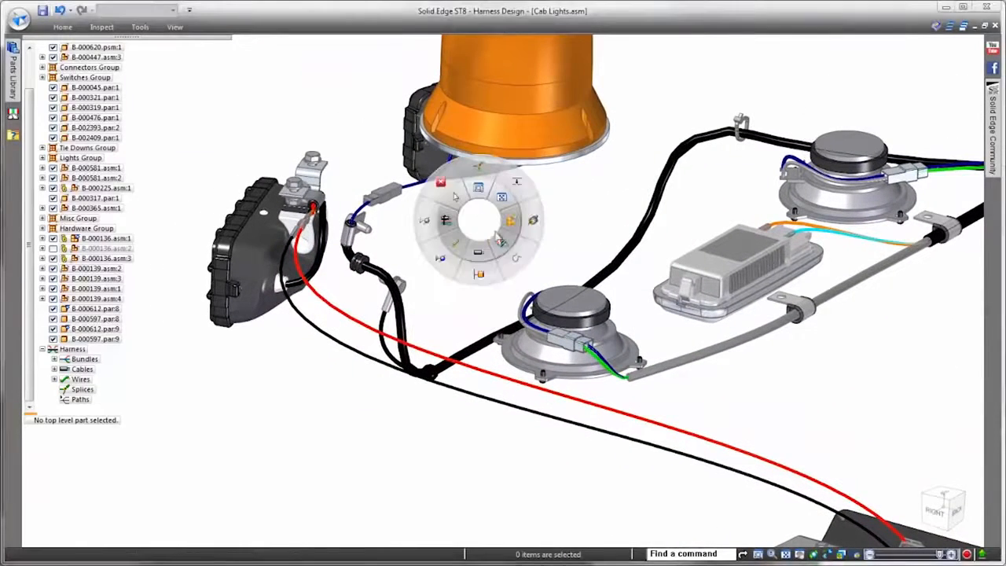
{"action": "left_click", "coordinate": [502, 241]}
{"action": "left_click", "coordinate": [287, 298]}
{"action": "left_click", "coordinate": [330, 283]}
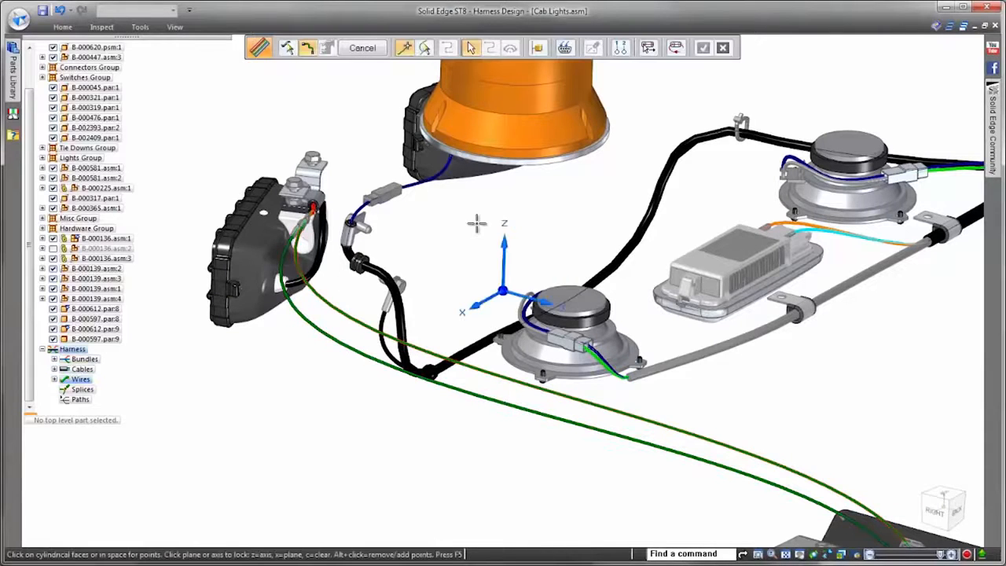
{"action": "left_click", "coordinate": [424, 48]}
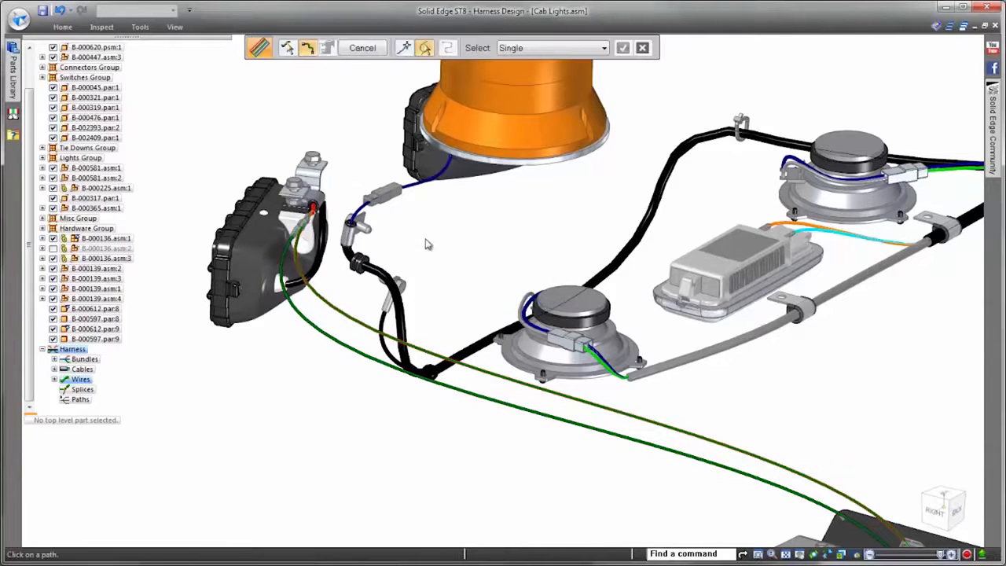
{"action": "key", "text": "ctrl+t"}
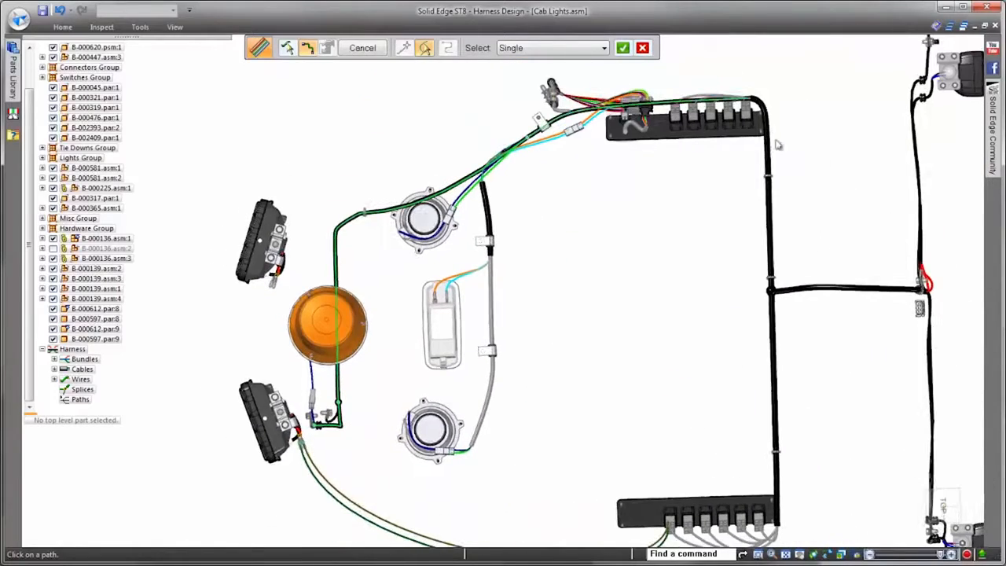
{"action": "middle_click_drag", "start_coordinate": [776, 328], "coordinate": [697, 191]}
{"action": "key", "text": "Return"}
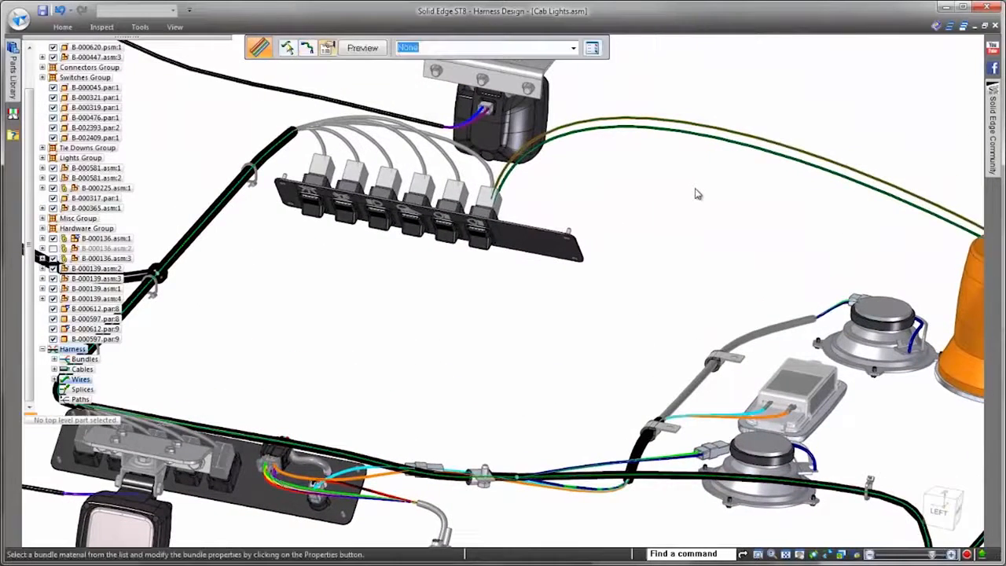
{"action": "key", "text": "Return"}
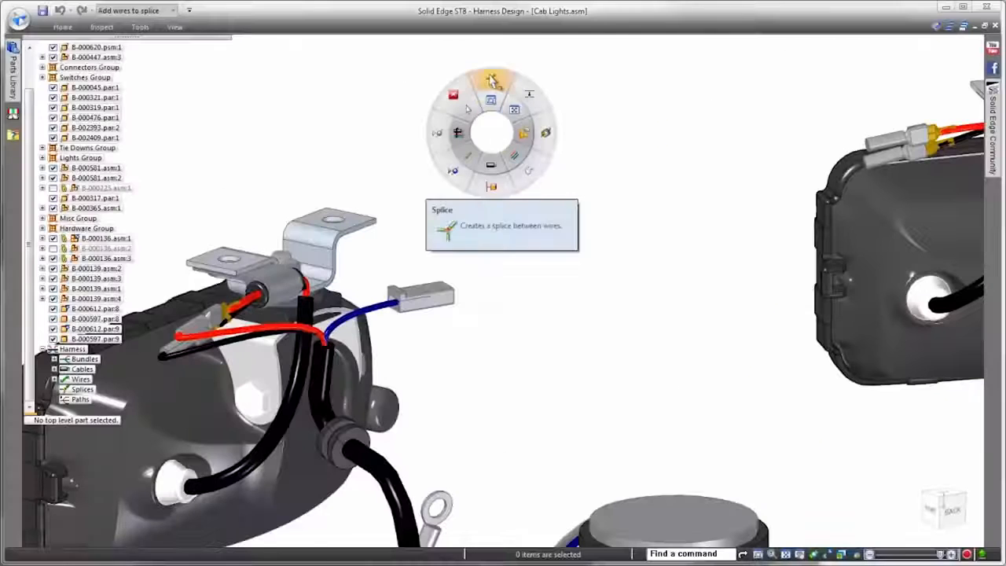
Splice the work light's red wire where it leaves the bundle and draw a wire from the splice to the neighbouring work light's upper terminal
{"action": "left_click", "coordinate": [474, 169]}
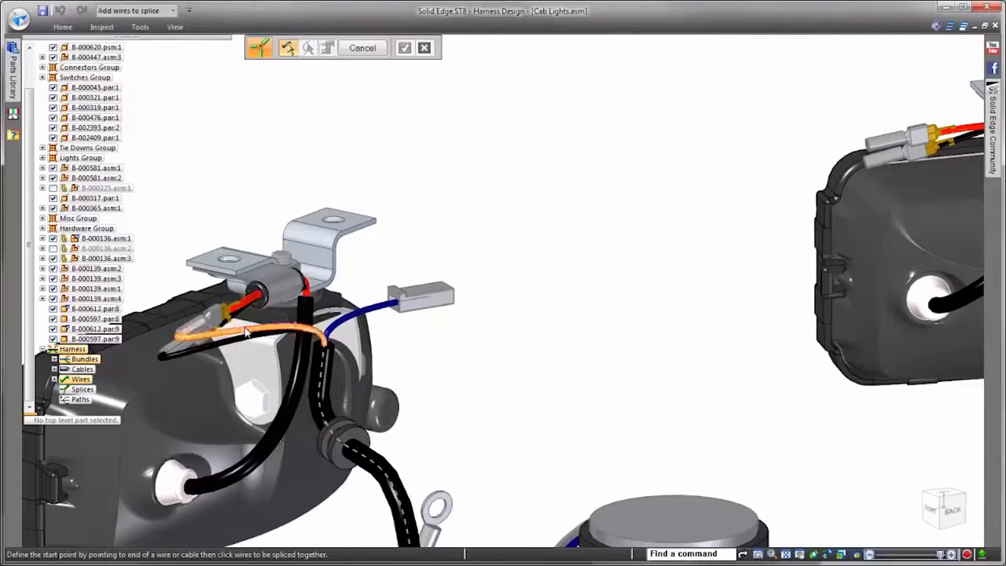
{"action": "key", "text": "Return"}
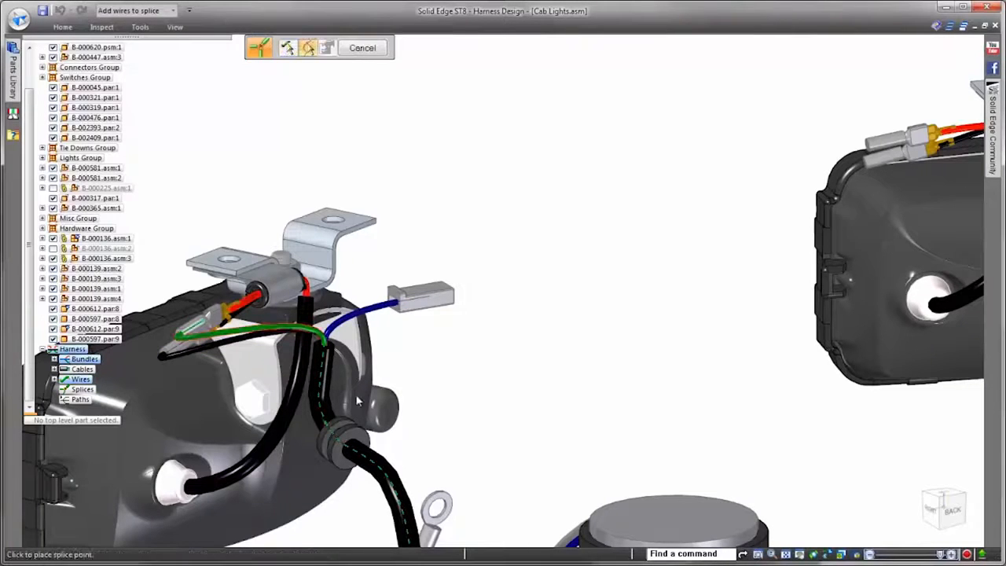
{"action": "left_click", "coordinate": [326, 346]}
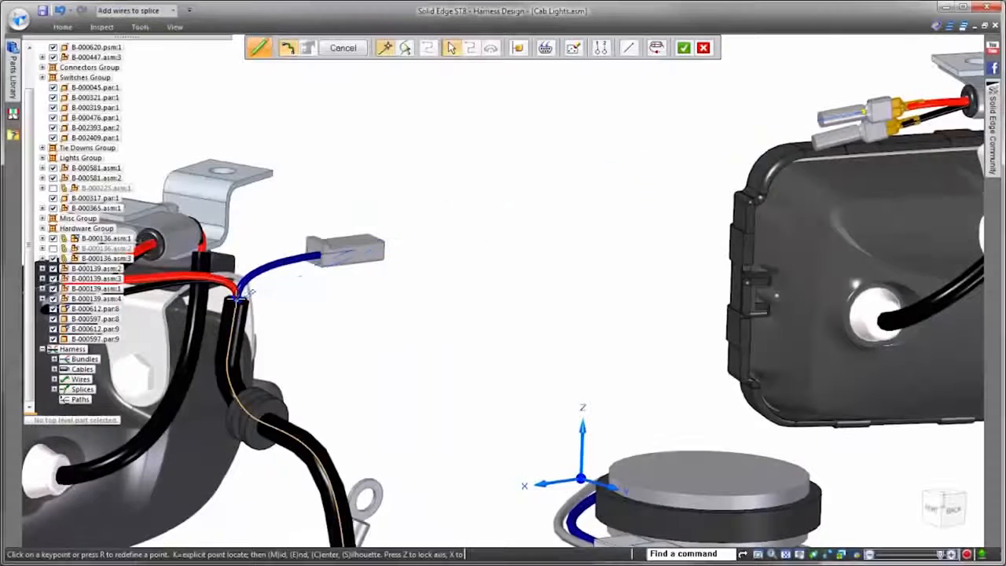
{"action": "left_click", "coordinate": [238, 302]}
{"action": "right_click", "coordinate": [463, 417]}
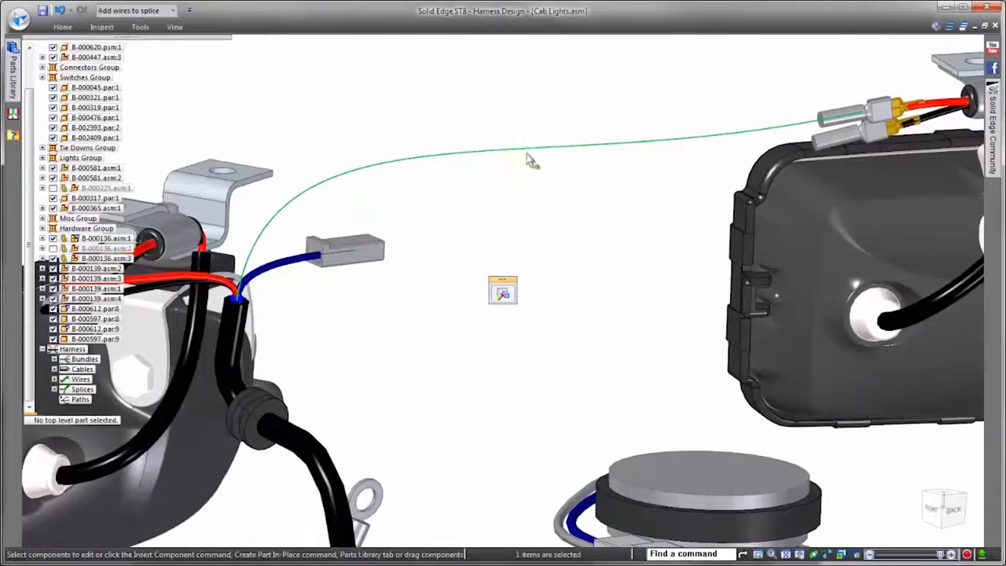
Edit the path of the new wire between the splice and the neighbouring light and give the curve a fixed length
{"action": "right_click", "coordinate": [529, 151]}
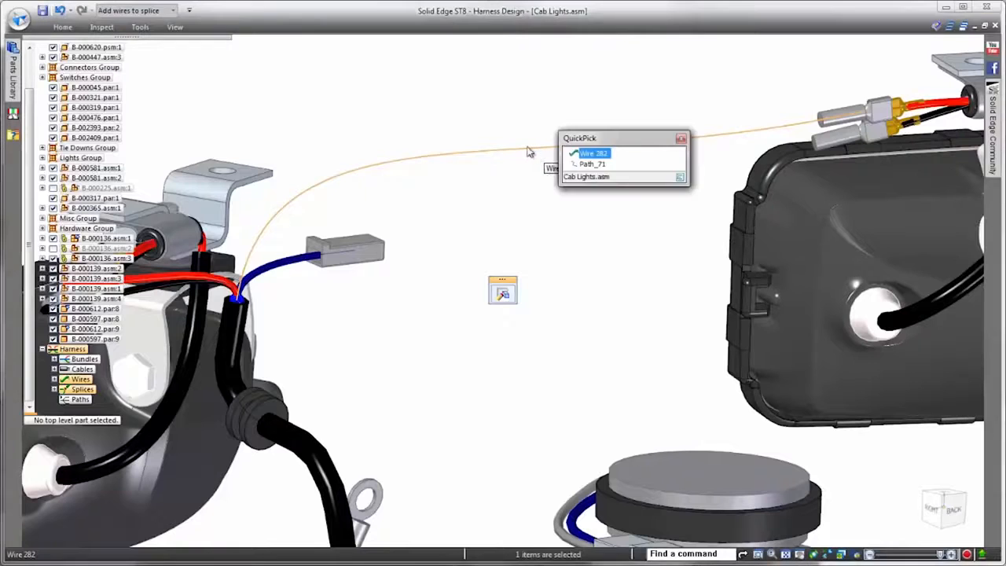
{"action": "left_click", "coordinate": [585, 173]}
{"action": "left_click", "coordinate": [504, 292]}
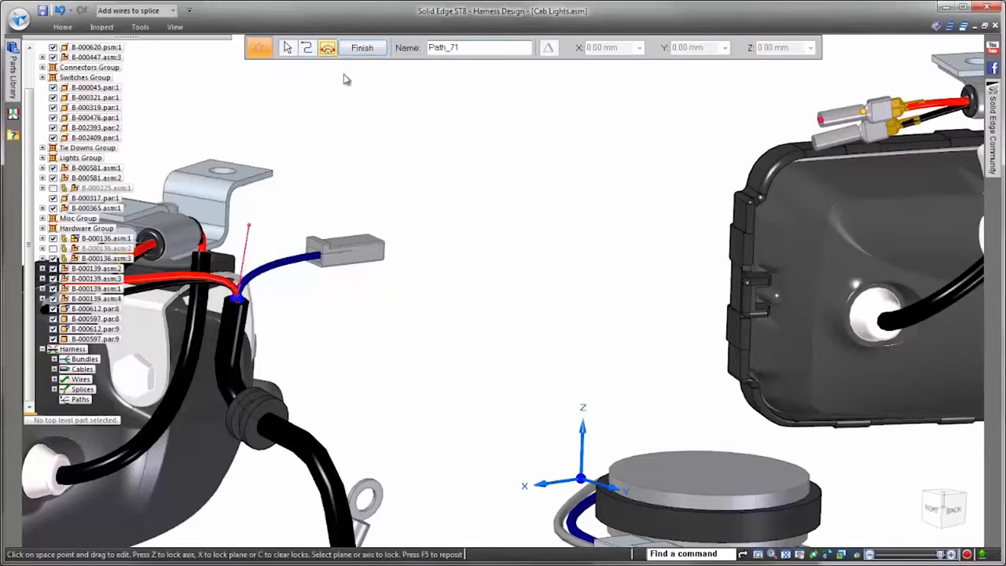
{"action": "left_click", "coordinate": [405, 48]}
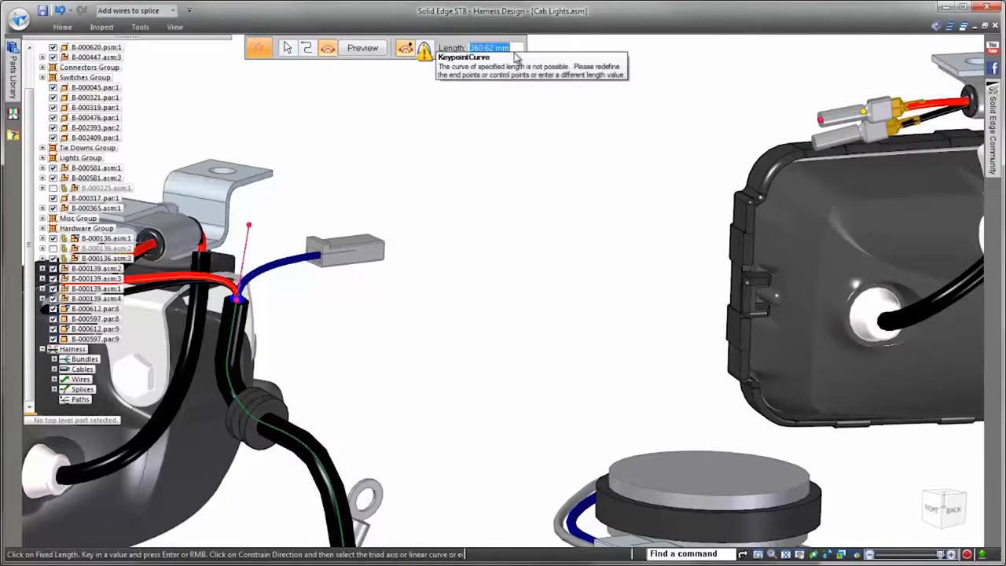
{"action": "right_click", "coordinate": [517, 173]}
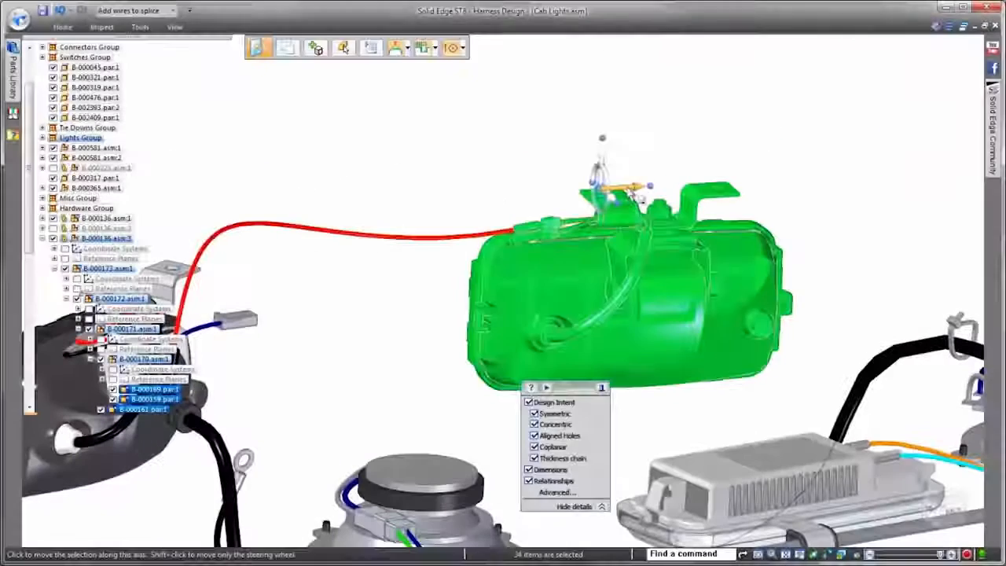
Move the neighbouring work light assembly along its steering wheel axis, away from the spliced light
{"action": "left_click", "coordinate": [602, 140]}
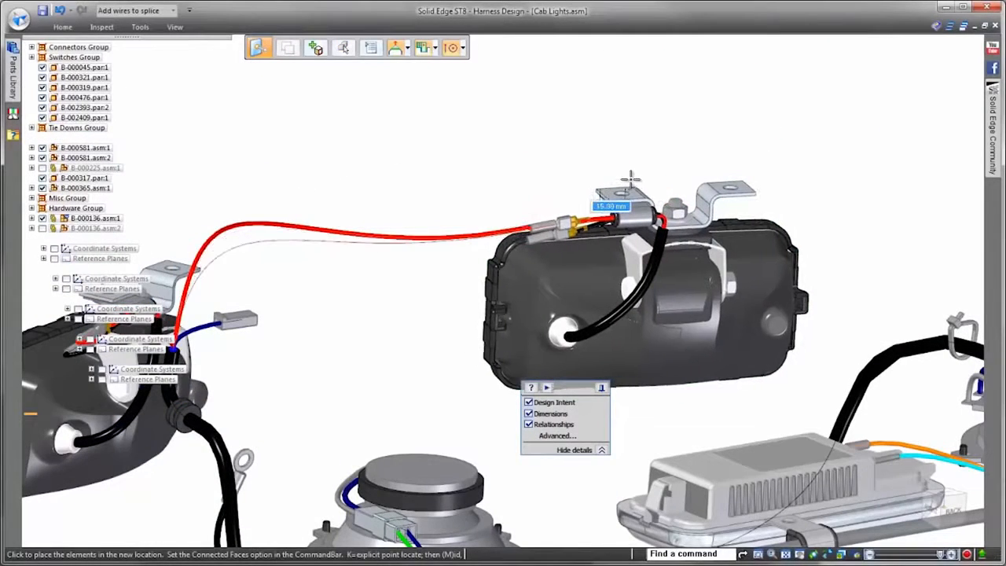
{"action": "left_click", "coordinate": [644, 175]}
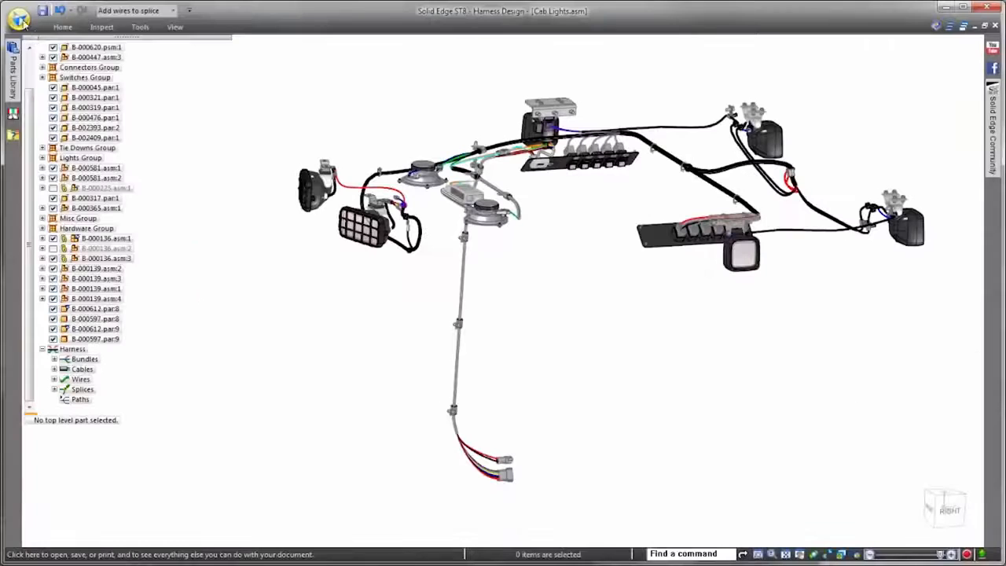
Save a copy of the harness as ECAD component and connection documents, choosing Zuken - E3.series as the document format
{"action": "left_click", "coordinate": [19, 17]}
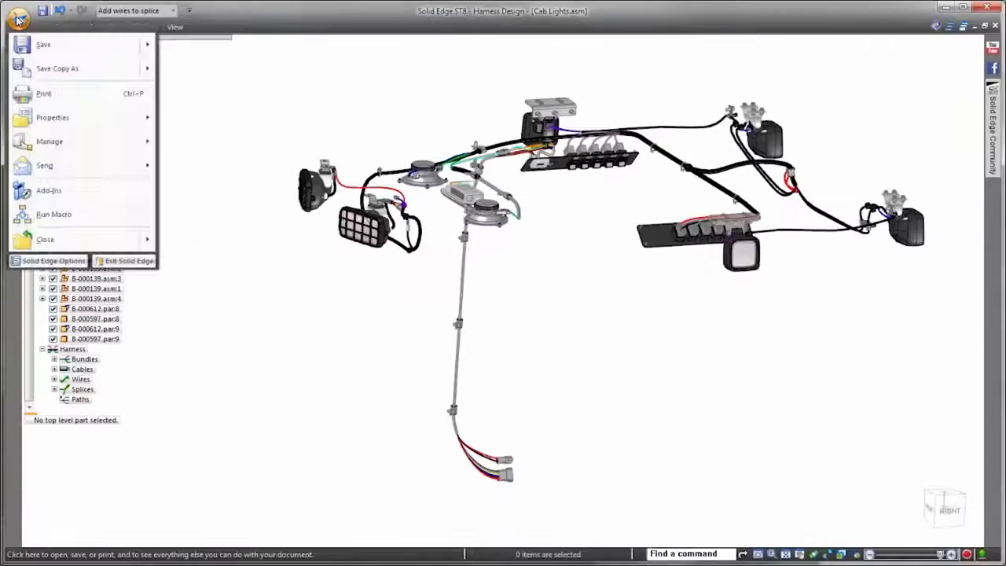
{"action": "mouse_move", "coordinate": [49, 69]}
{"action": "left_click", "coordinate": [206, 95]}
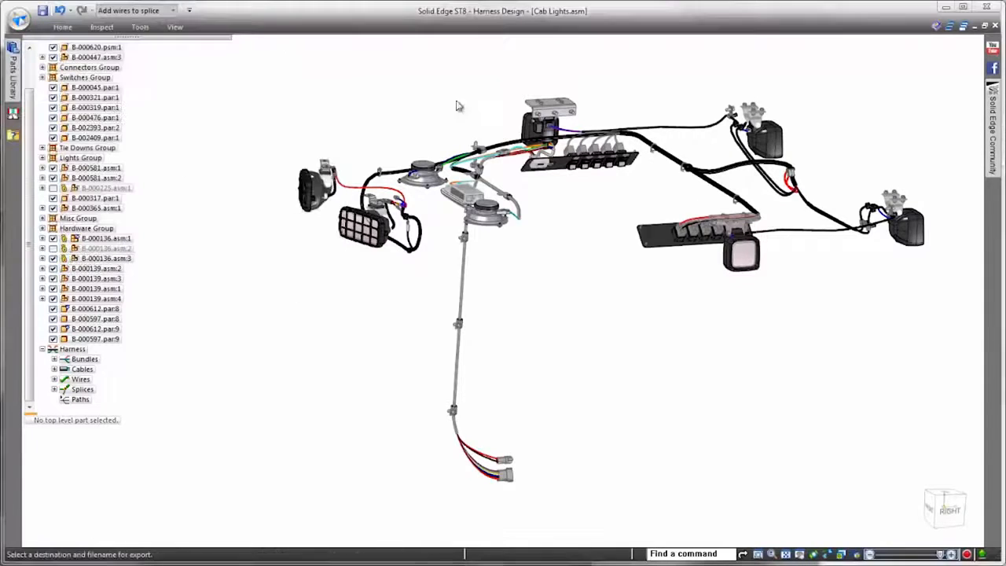
{"action": "left_click", "coordinate": [528, 246]}
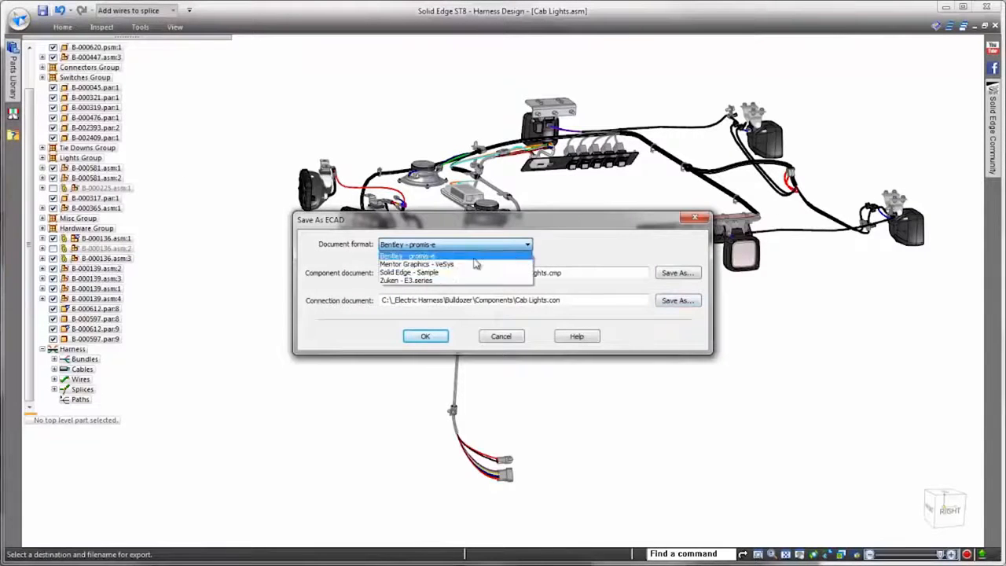
{"action": "left_click", "coordinate": [439, 281]}
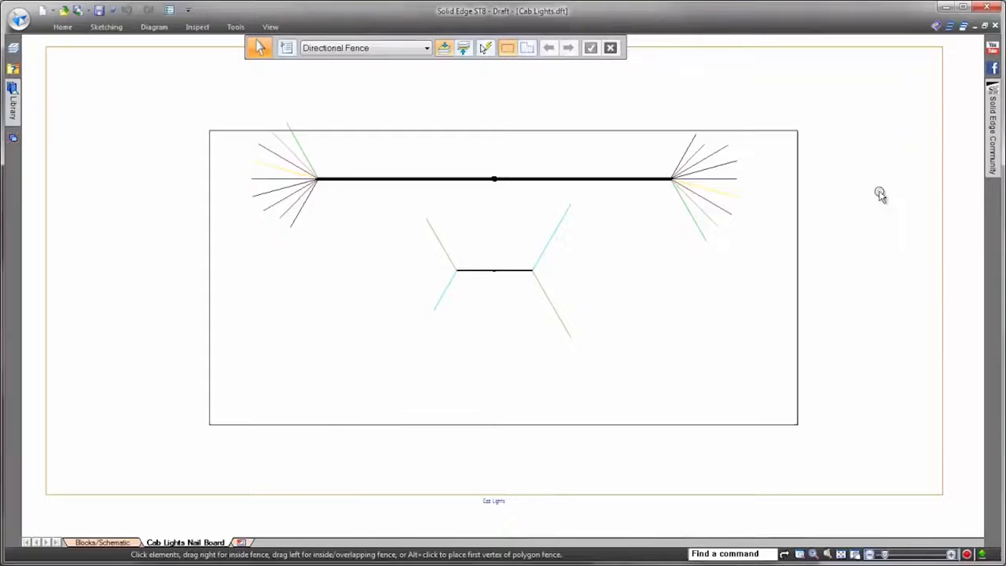
Hide the nail board drawing view's outer border by turning off the display of Cab Lights in the view properties
{"action": "right_click", "coordinate": [944, 178]}
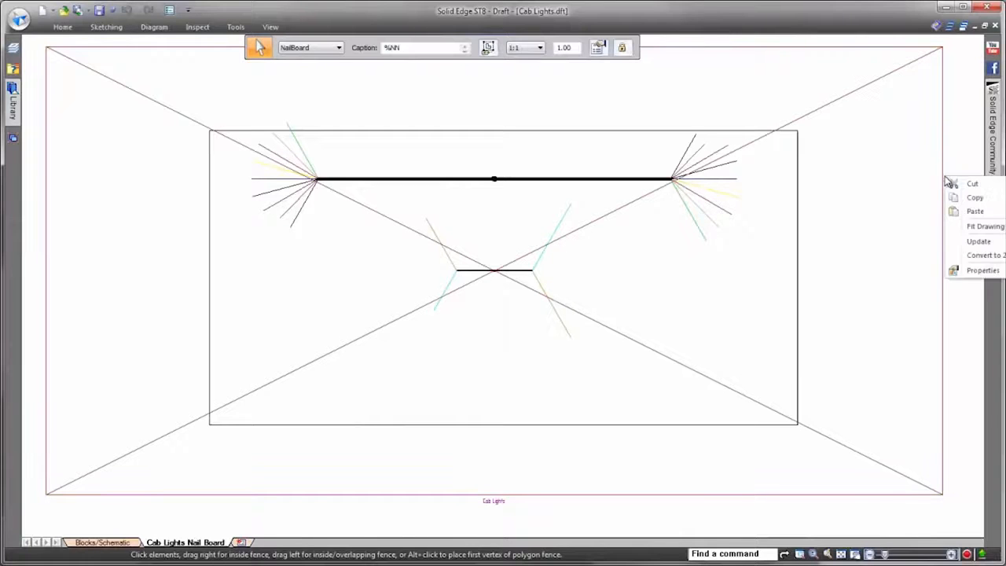
{"action": "left_click", "coordinate": [977, 270]}
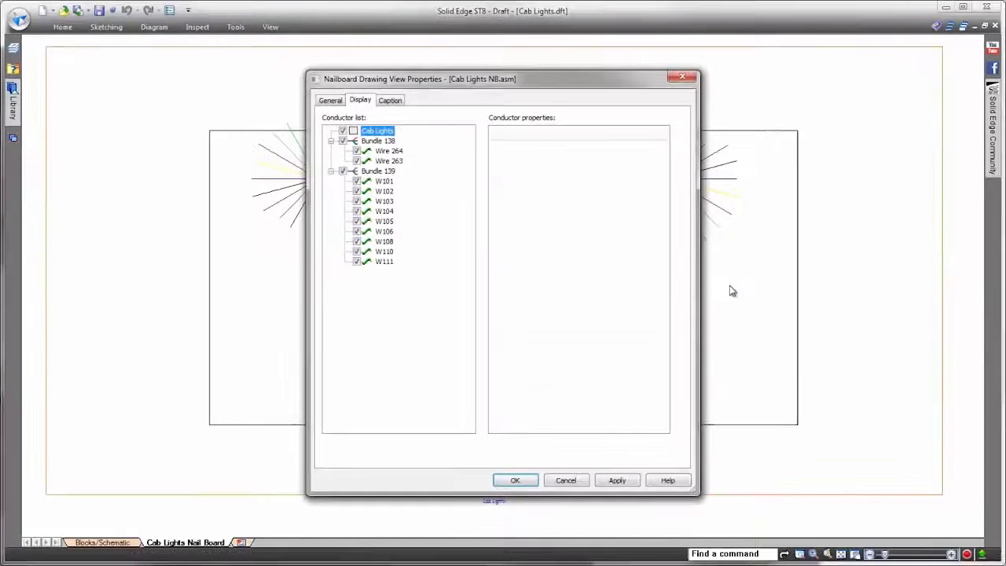
{"action": "left_click", "coordinate": [331, 101]}
{"action": "left_click", "coordinate": [361, 102]}
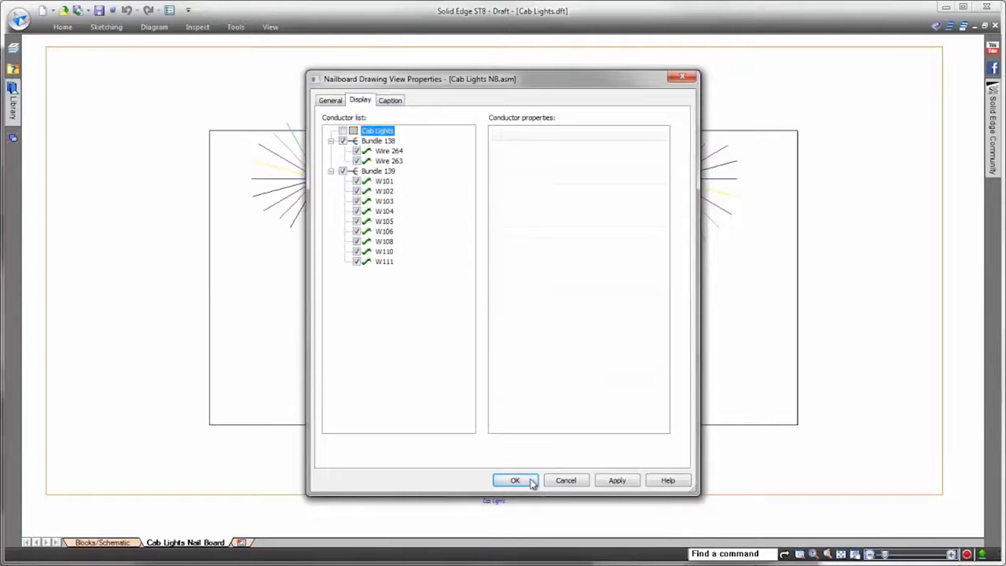
{"action": "left_click", "coordinate": [515, 481]}
Move the Cab Lights caption up inside the nail board frame, just above its lower edge
{"action": "left_click", "coordinate": [950, 419]}
{"action": "left_click", "coordinate": [521, 504]}
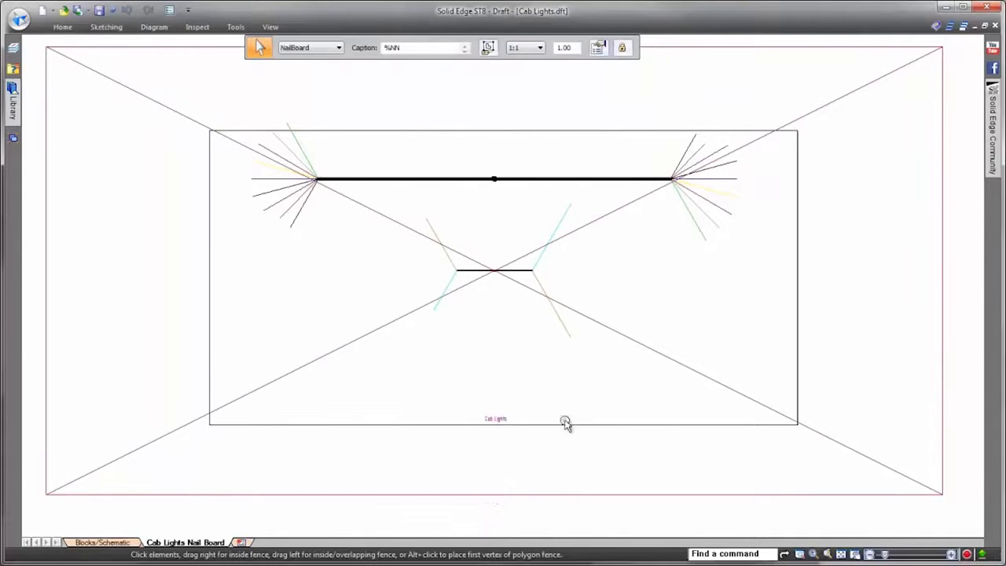
{"action": "left_click", "coordinate": [895, 513]}
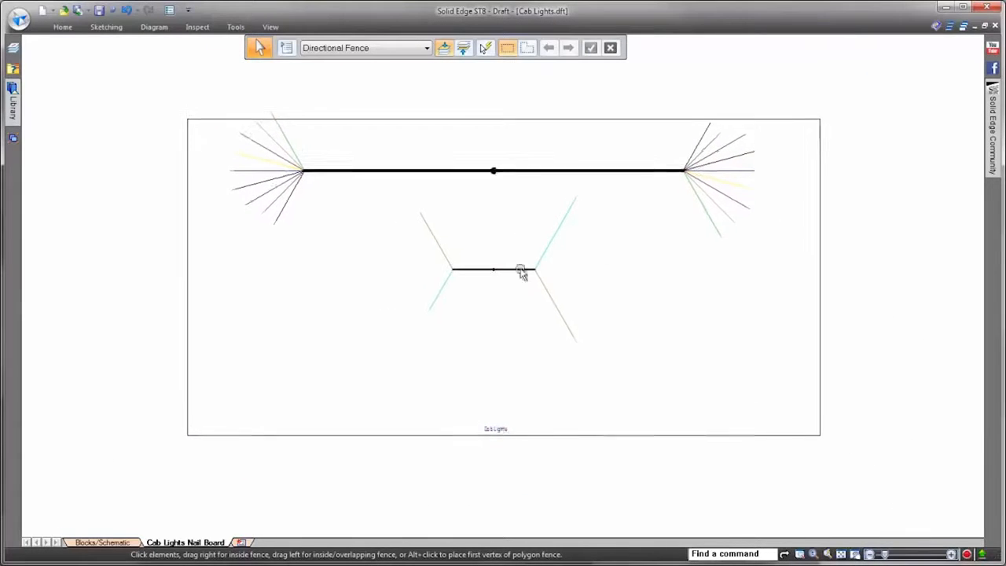
Move the short bundle to the lower right area of the nail board and shift the long bundle slightly down from the frame's upper edge
{"action": "left_click_drag", "start_coordinate": [516, 269], "coordinate": [707, 332]}
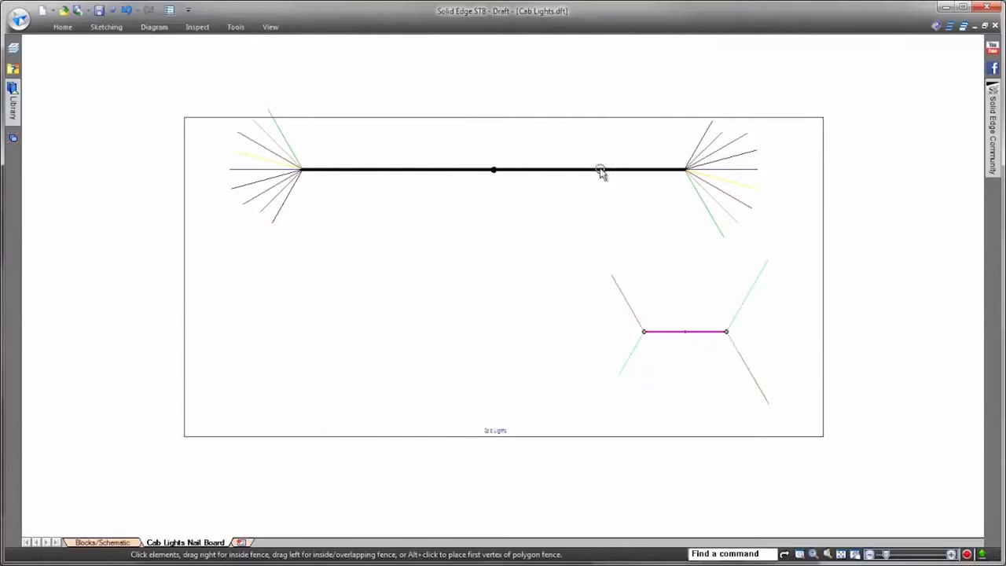
{"action": "left_click_drag", "start_coordinate": [603, 173], "coordinate": [598, 202]}
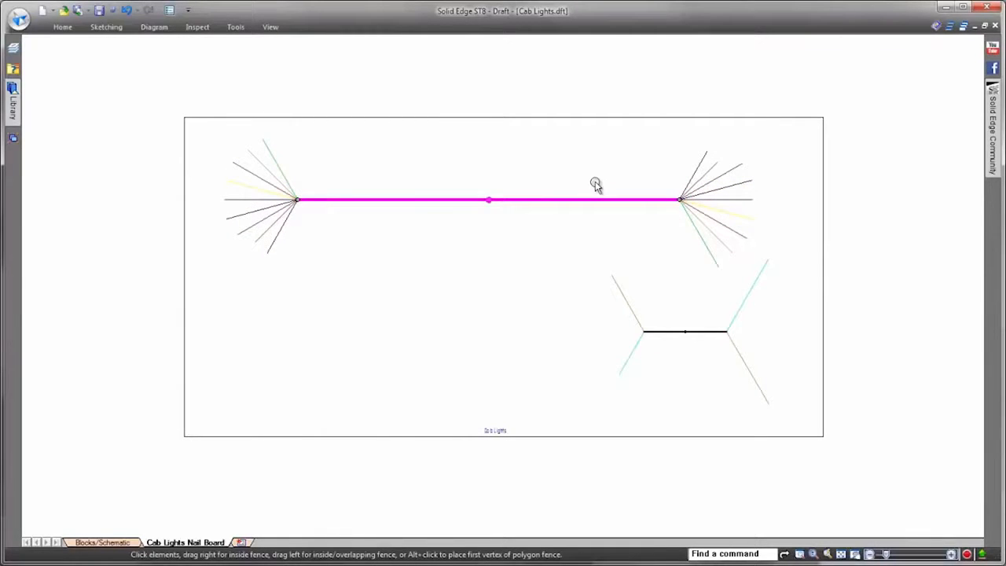
Bend the long bundle's left end downward by 45 degrees and shift the bend toward the bundle's middle to lengthen the angled segment
{"action": "key", "text": "ctrl+f"}
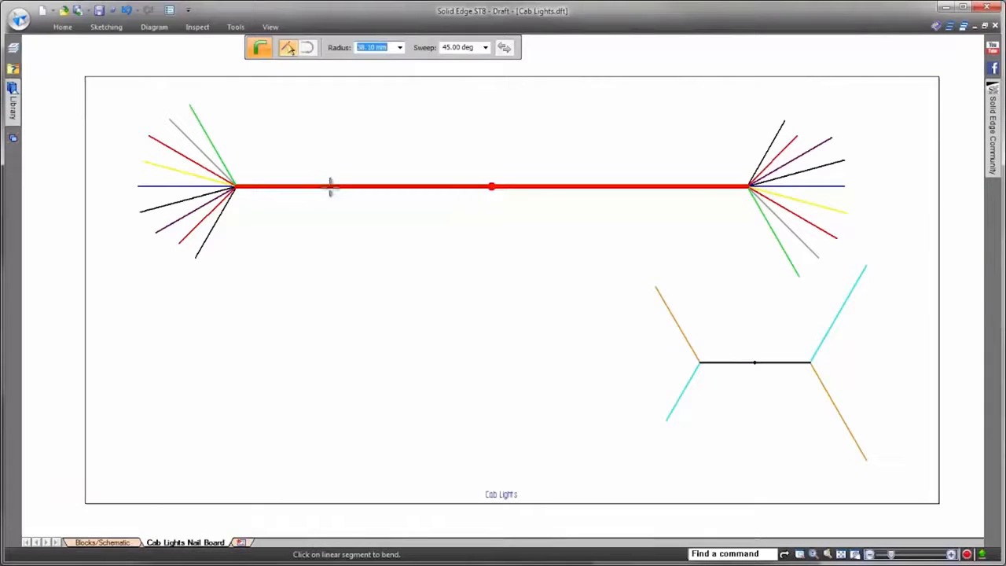
{"action": "left_click", "coordinate": [331, 186]}
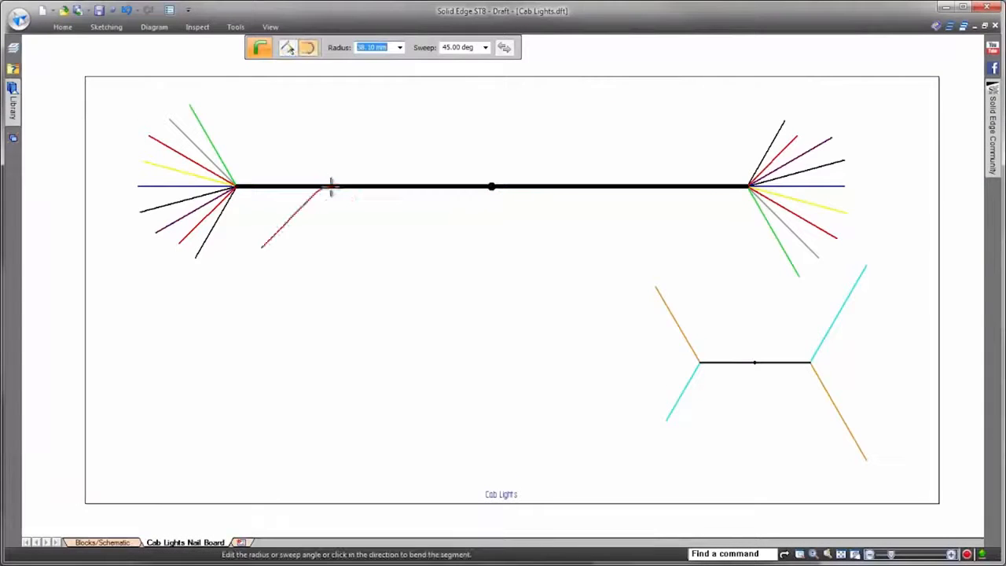
{"action": "left_click", "coordinate": [261, 273]}
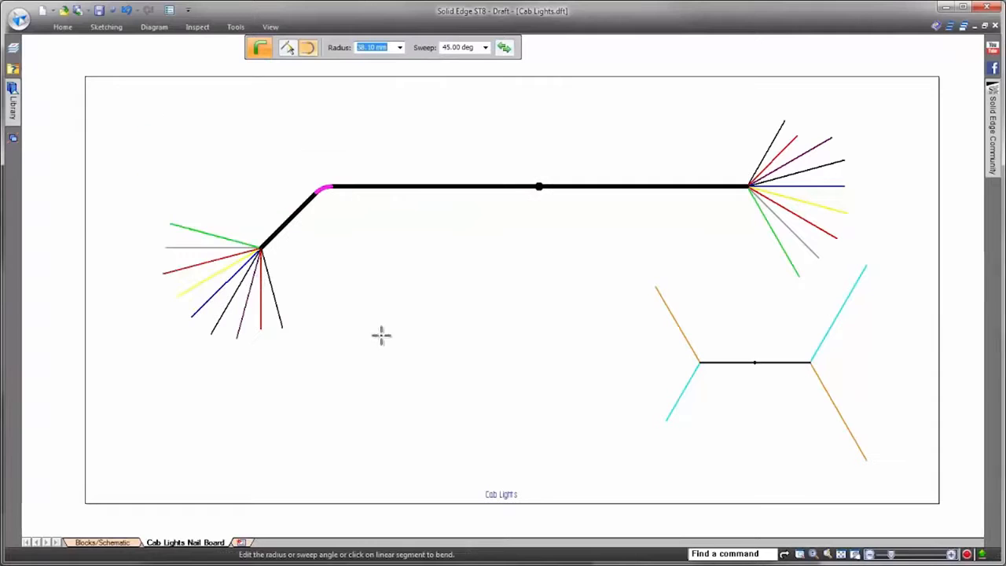
{"action": "key", "text": "Escape"}
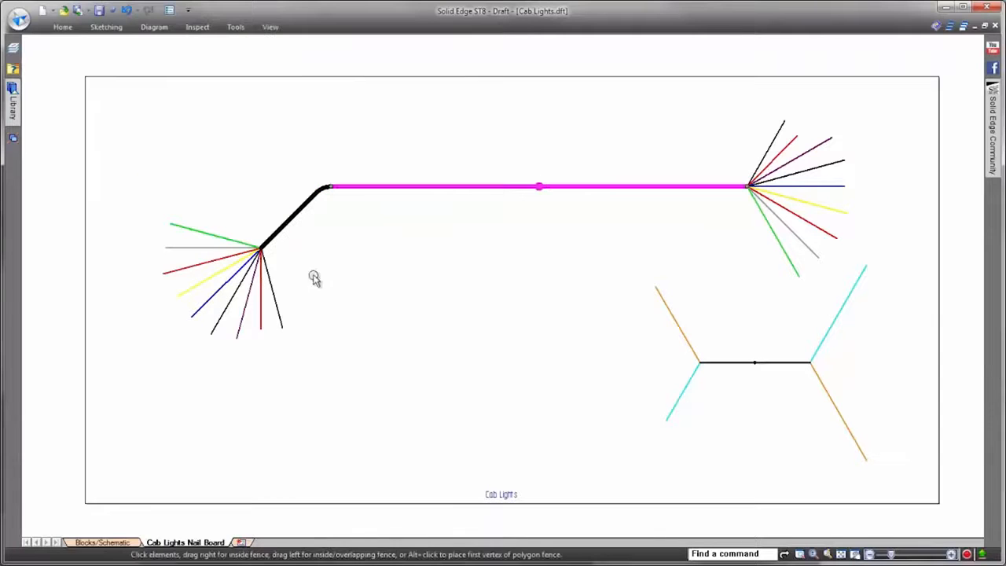
{"action": "mouse_move", "coordinate": [261, 249]}
{"action": "left_mouse_down"}
{"action": "mouse_move", "coordinate": [194, 257]}
{"action": "mouse_move", "coordinate": [243, 254]}
{"action": "left_mouse_up"}
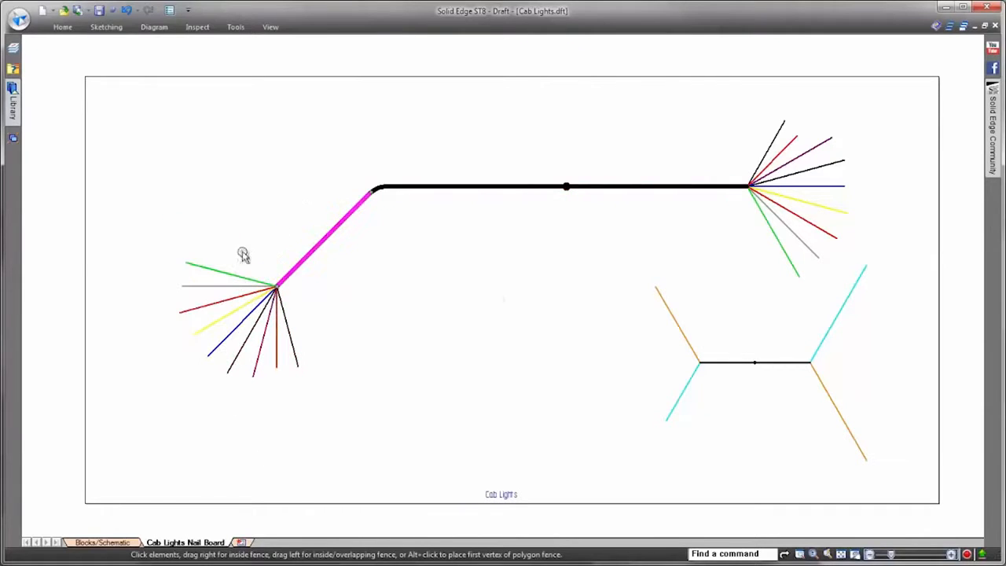
{"action": "left_click", "coordinate": [517, 305]}
Place the connector view for the green wire's left end above the wire fan at 2:1 scale
{"action": "scroll", "coordinate": [257, 293], "scroll_direction": "up", "scroll_amount": 3}
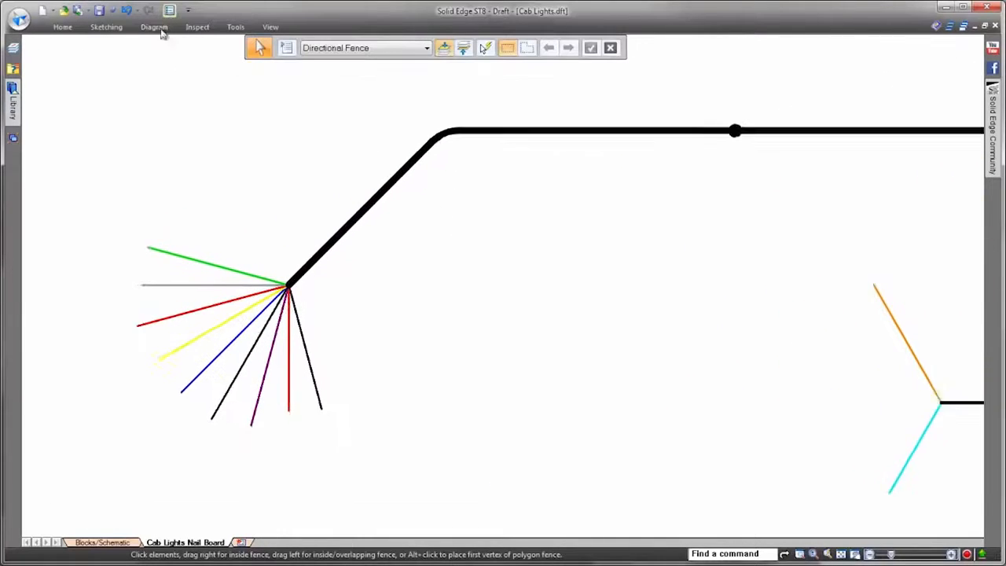
{"action": "left_click", "coordinate": [159, 29]}
{"action": "left_click", "coordinate": [182, 62]}
{"action": "left_click", "coordinate": [201, 259]}
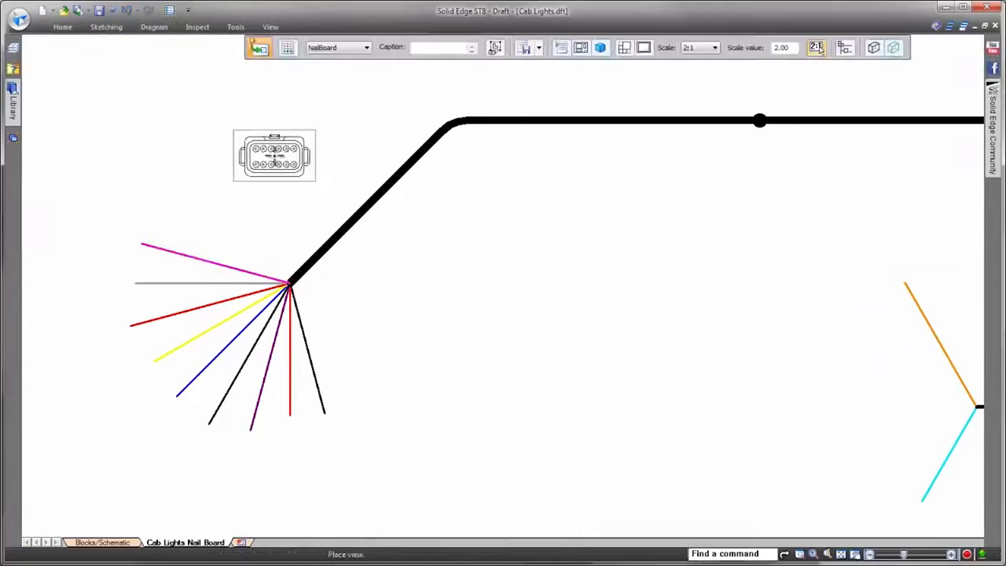
Create a connector table for the placed connector view and place it beside the view, with its pins numbered
{"action": "left_click", "coordinate": [163, 28]}
{"action": "left_click", "coordinate": [211, 41]}
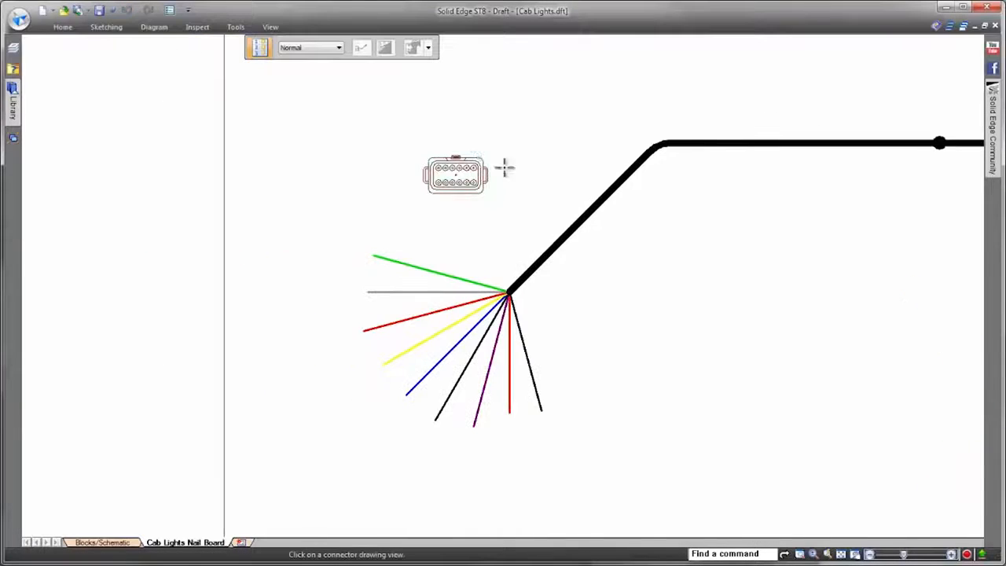
{"action": "left_click", "coordinate": [473, 149]}
{"action": "left_click", "coordinate": [313, 101]}
{"action": "scroll", "coordinate": [622, 92], "scroll_direction": "up", "scroll_amount": 3}
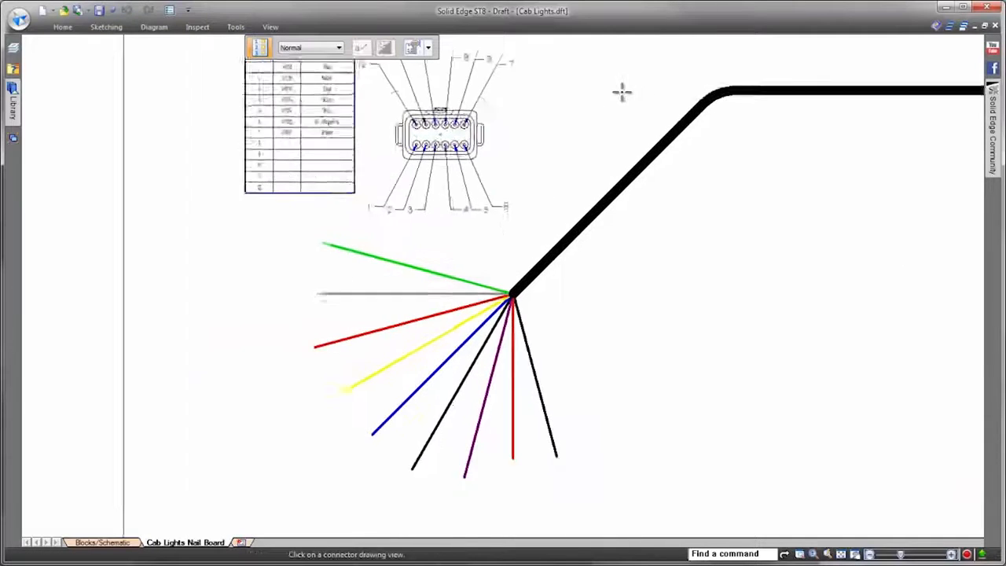
Create a conductor table from the nail board view and place it above the long bundle
{"action": "scroll", "coordinate": [628, 96], "scroll_direction": "up", "scroll_amount": 1, "text": "ctrl"}
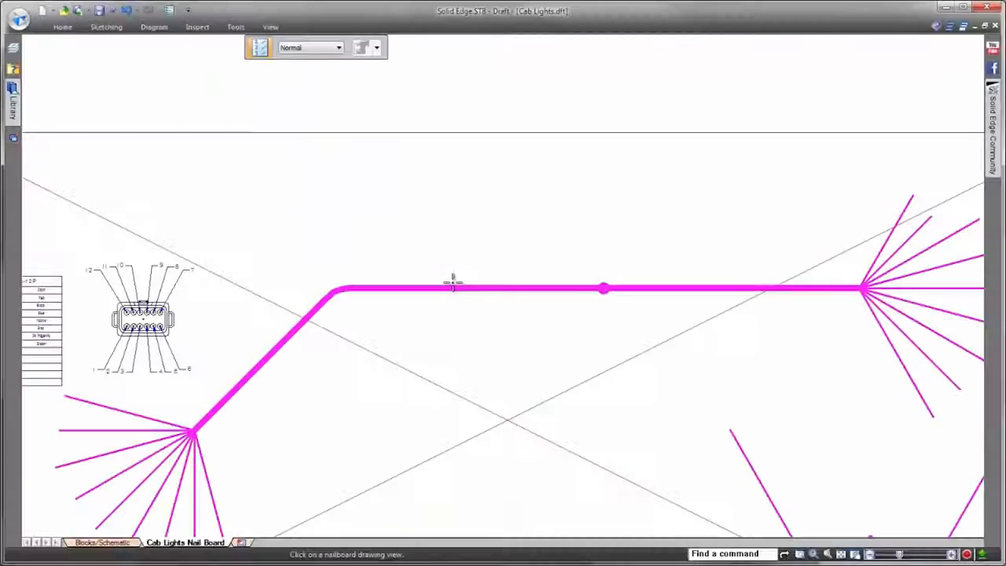
{"action": "left_click", "coordinate": [450, 287]}
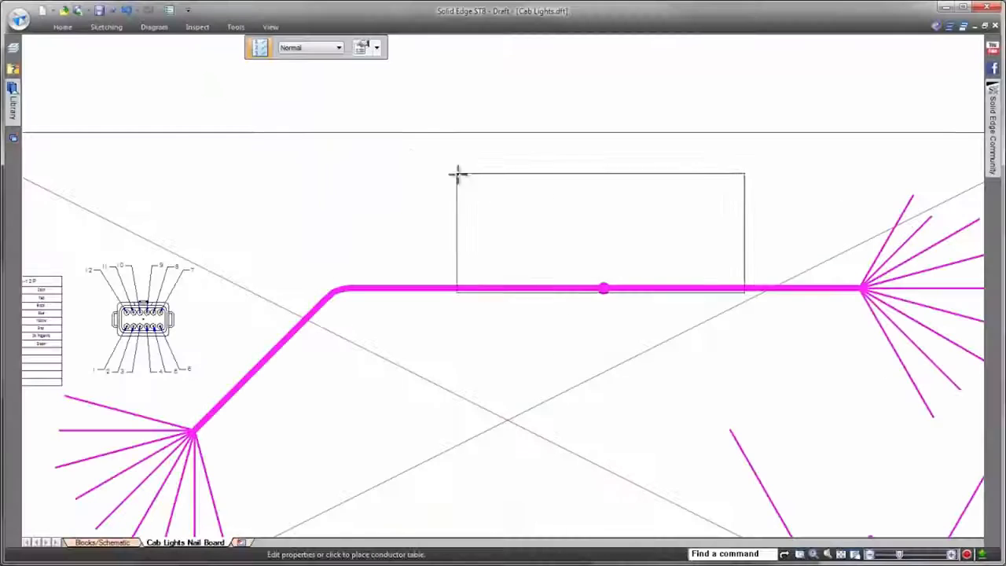
{"action": "left_click", "coordinate": [386, 136]}
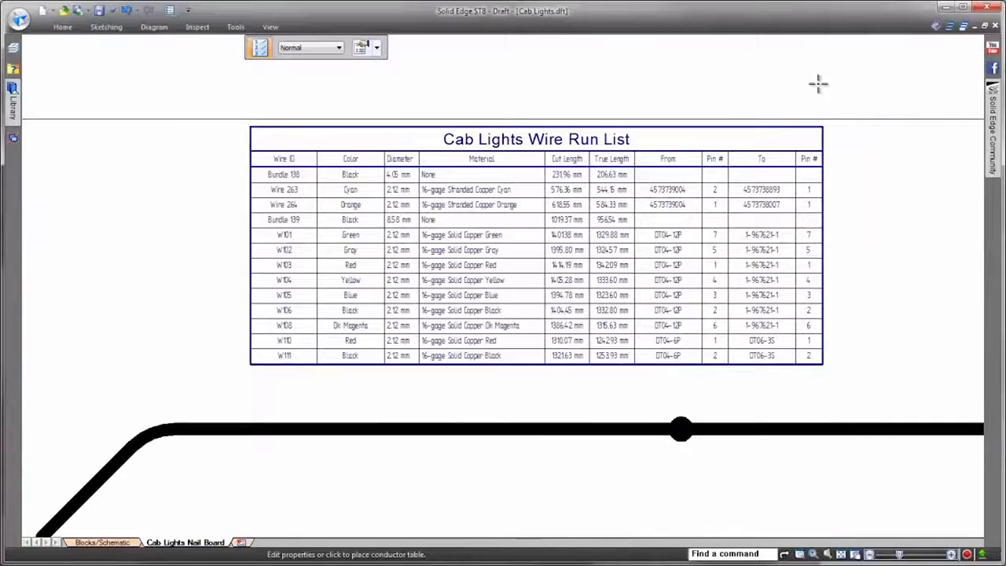
{"action": "scroll", "coordinate": [818, 83], "scroll_direction": "down", "scroll_amount": 8}
{"action": "scroll", "coordinate": [834, 92], "scroll_direction": "up", "scroll_amount": 1}
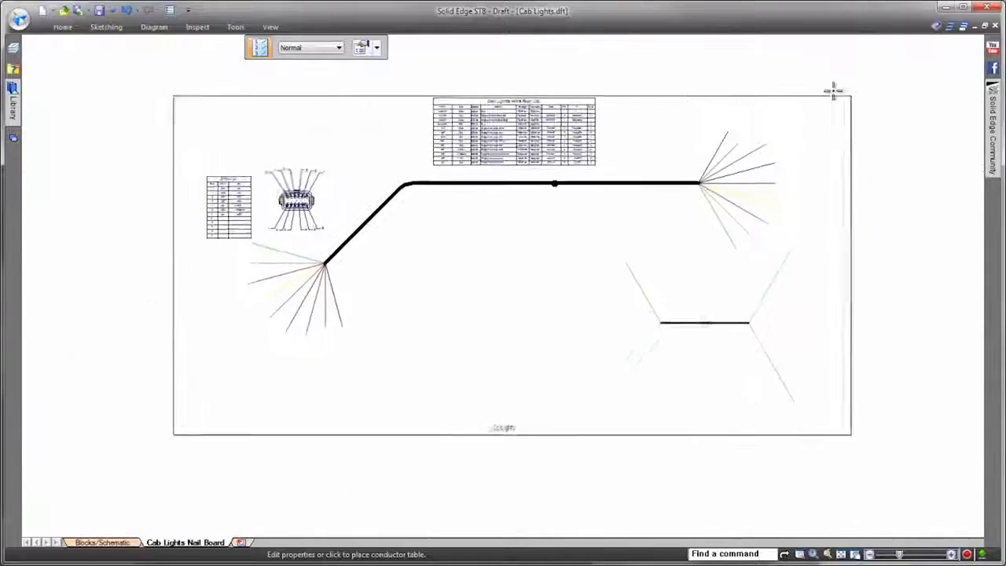
{"action": "key", "text": "Escape"}
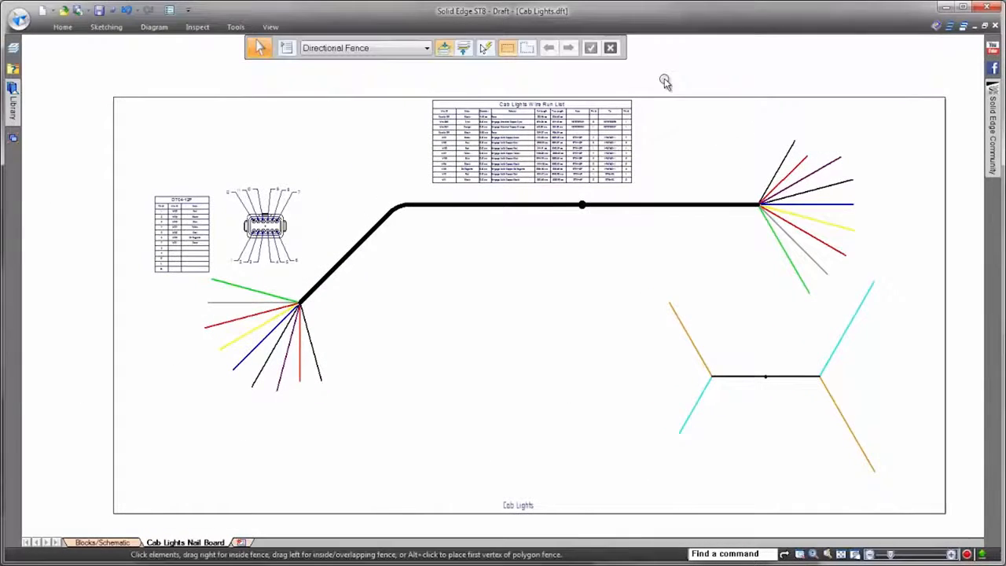